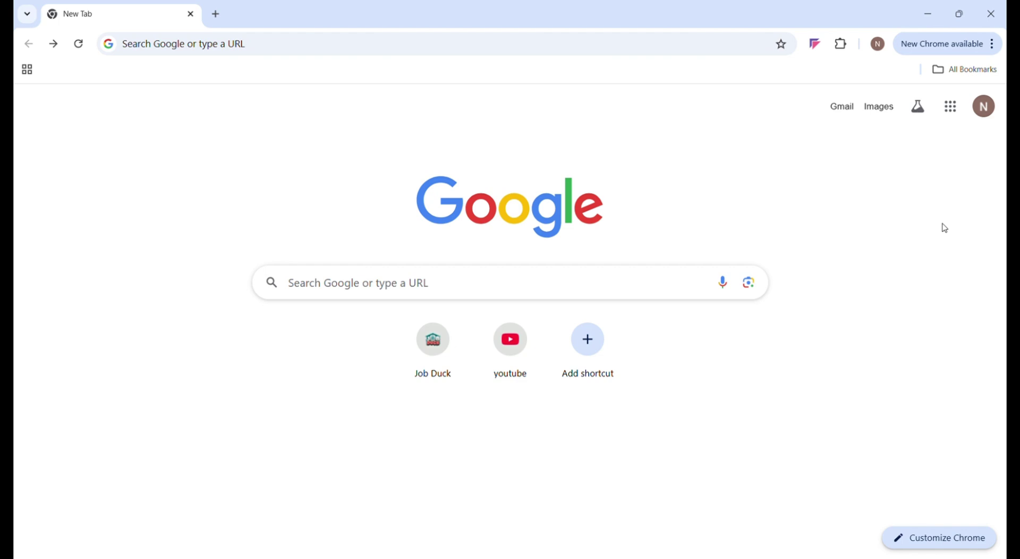
Launch Google Meet from the Google apps grid on Chrome's New Tab page.
{"action": "left_click", "coordinate": [952, 114]}
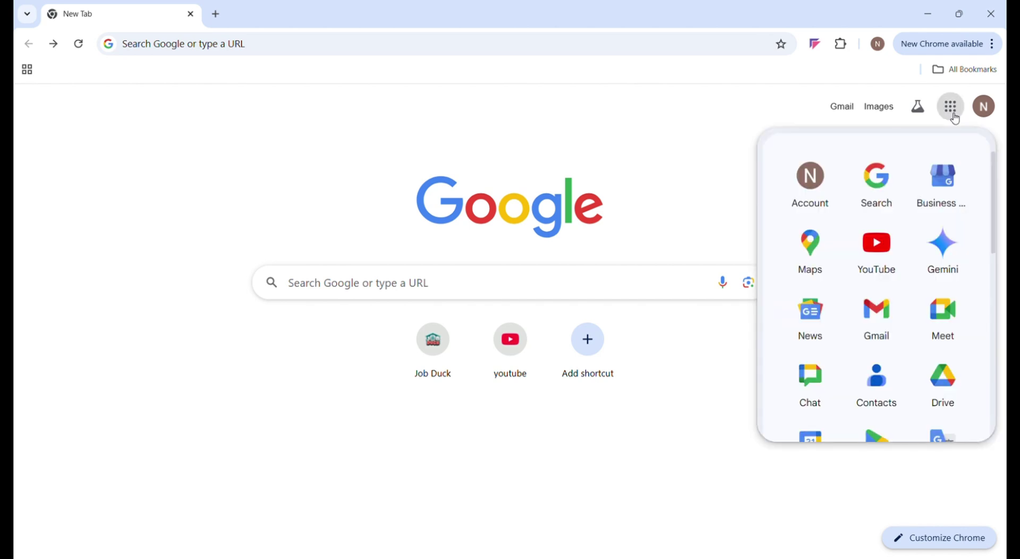
{"action": "left_click", "coordinate": [948, 324]}
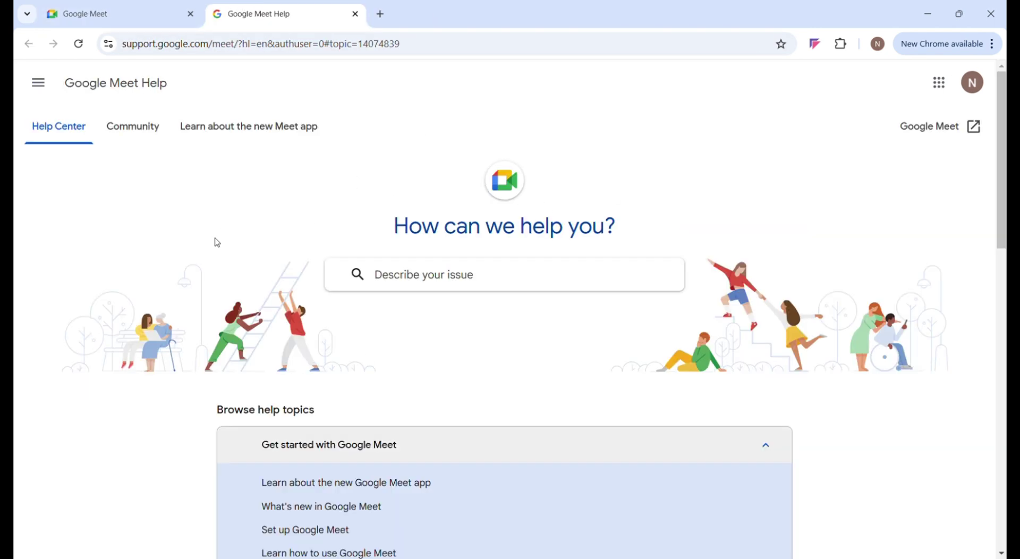
Collapse the Get started with Google Meet topic under Browse help topics.
{"action": "scroll", "coordinate": [214, 241], "scroll_direction": "down", "scroll_amount": 4}
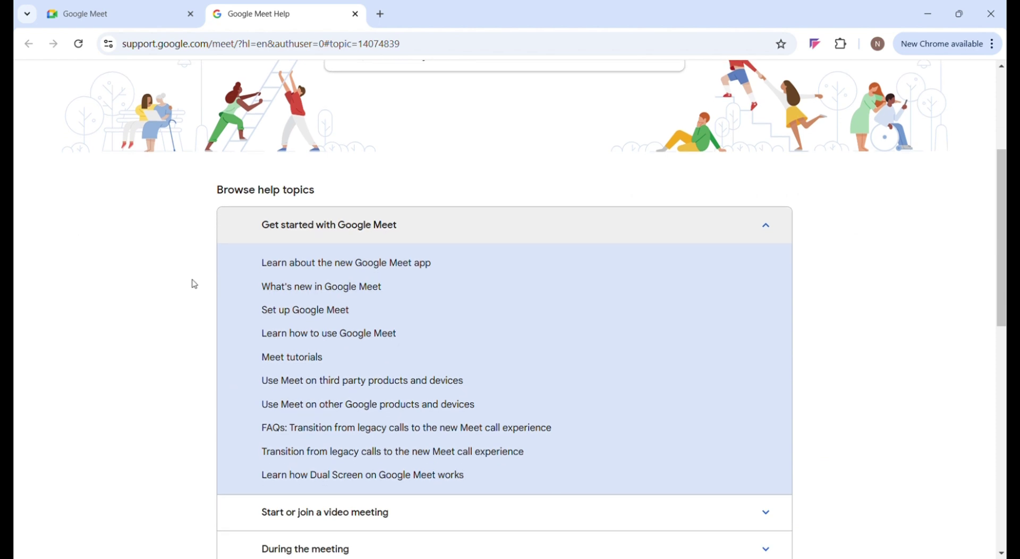
{"action": "scroll", "coordinate": [193, 284], "scroll_direction": "down", "scroll_amount": 1}
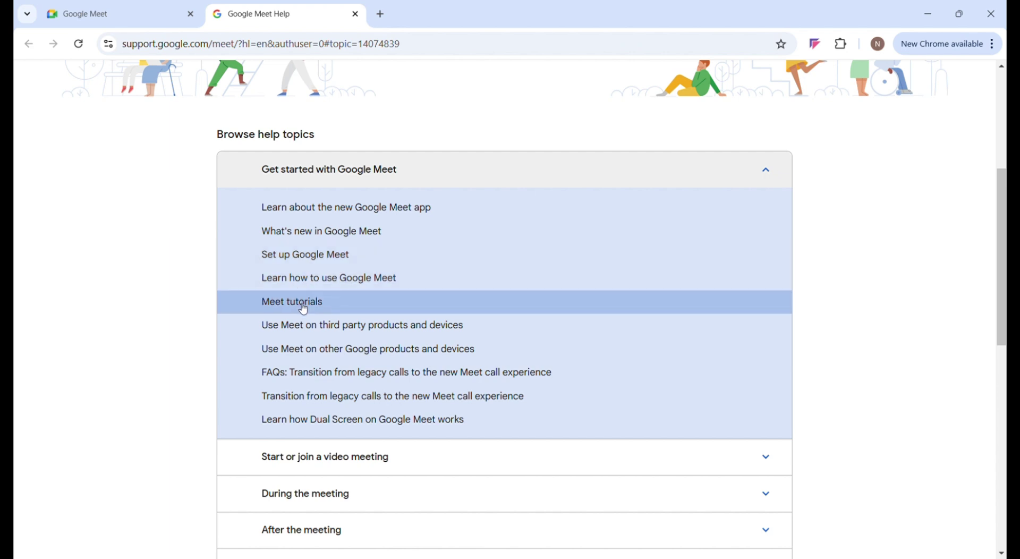
{"action": "left_click", "coordinate": [769, 176]}
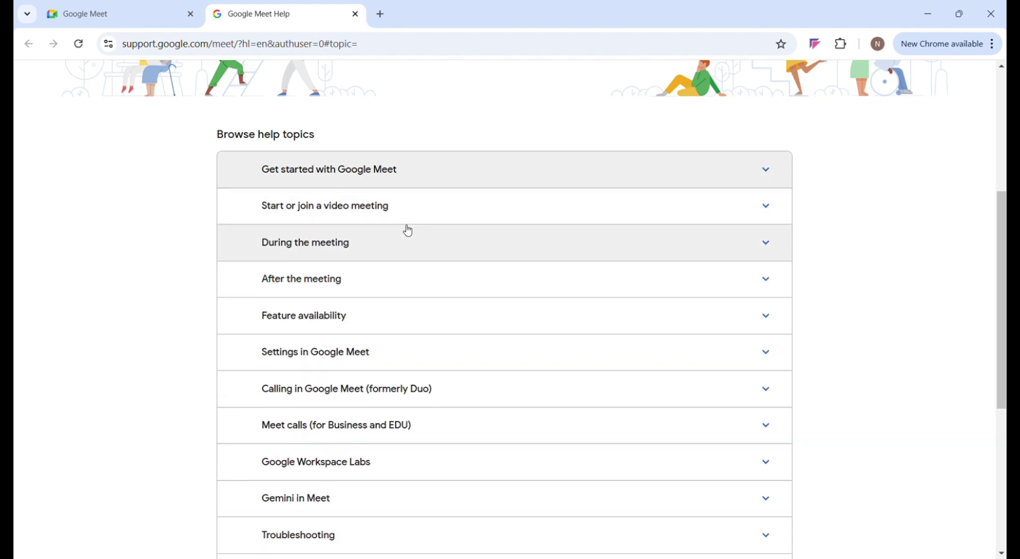
{"action": "scroll", "coordinate": [366, 377], "scroll_direction": "down", "scroll_amount": 4}
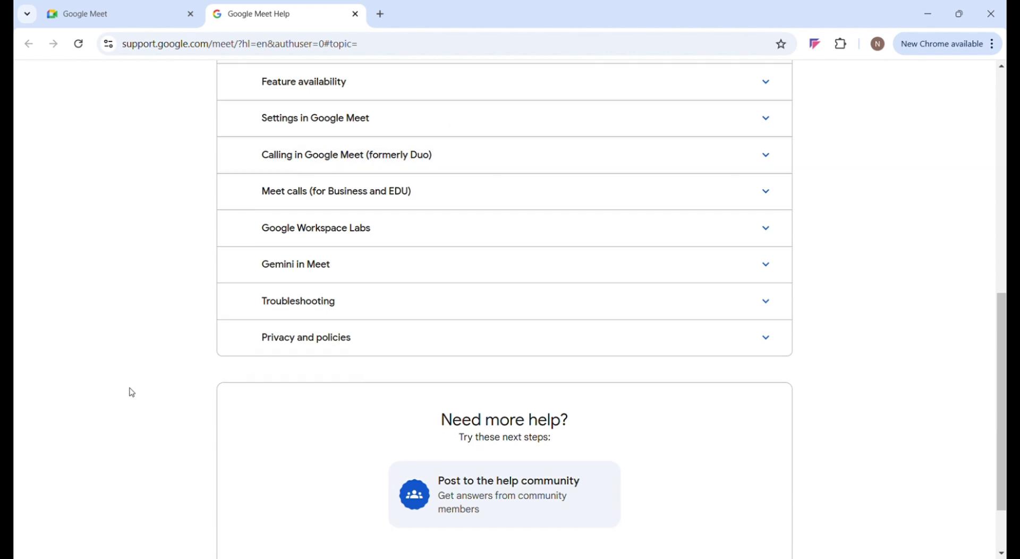
{"action": "scroll", "coordinate": [130, 392], "scroll_direction": "down", "scroll_amount": 2}
{"action": "scroll", "coordinate": [131, 392], "scroll_direction": "up", "scroll_amount": 11}
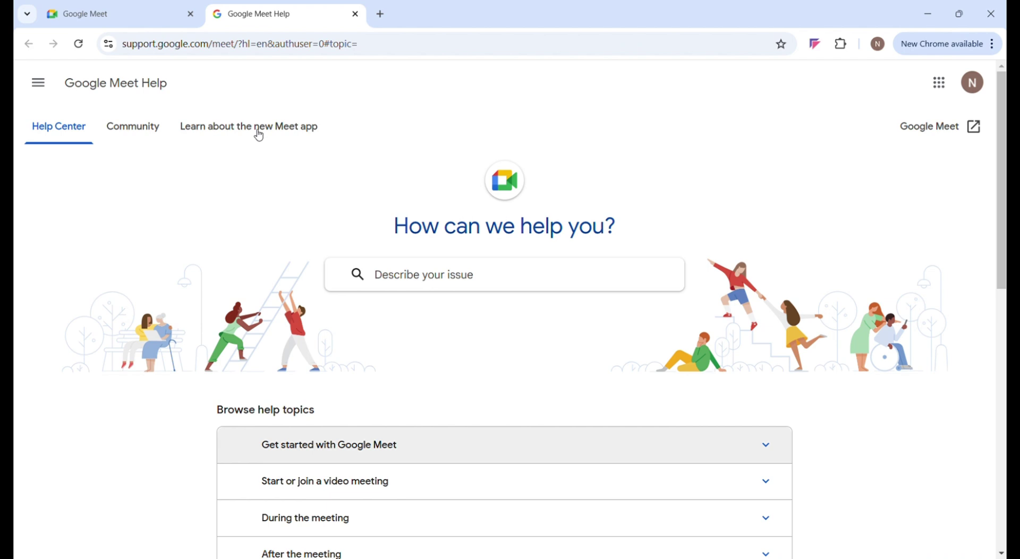
Open Learn about the new Meet app, then browse the Gemini in Meet articles.
{"action": "left_click", "coordinate": [260, 137]}
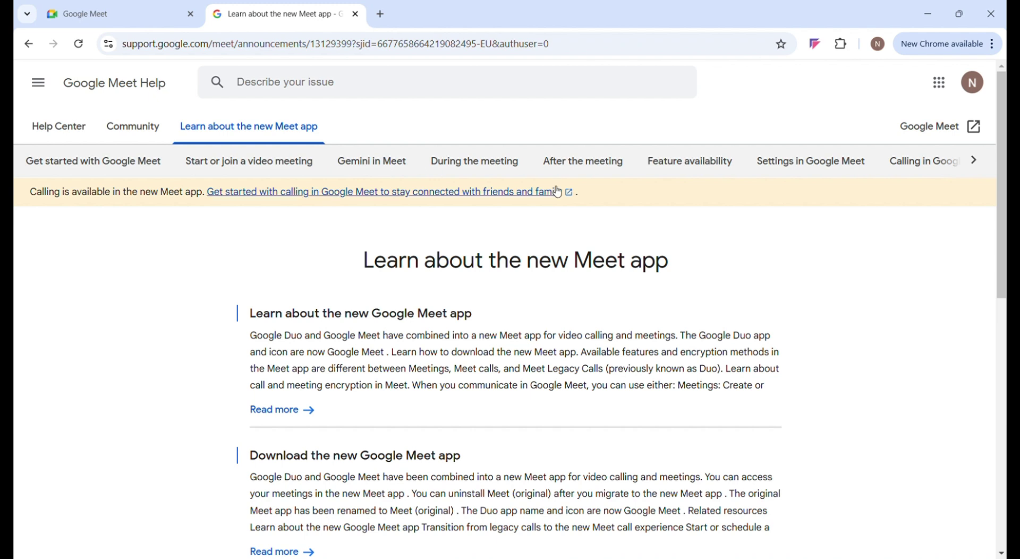
{"action": "left_click", "coordinate": [374, 169]}
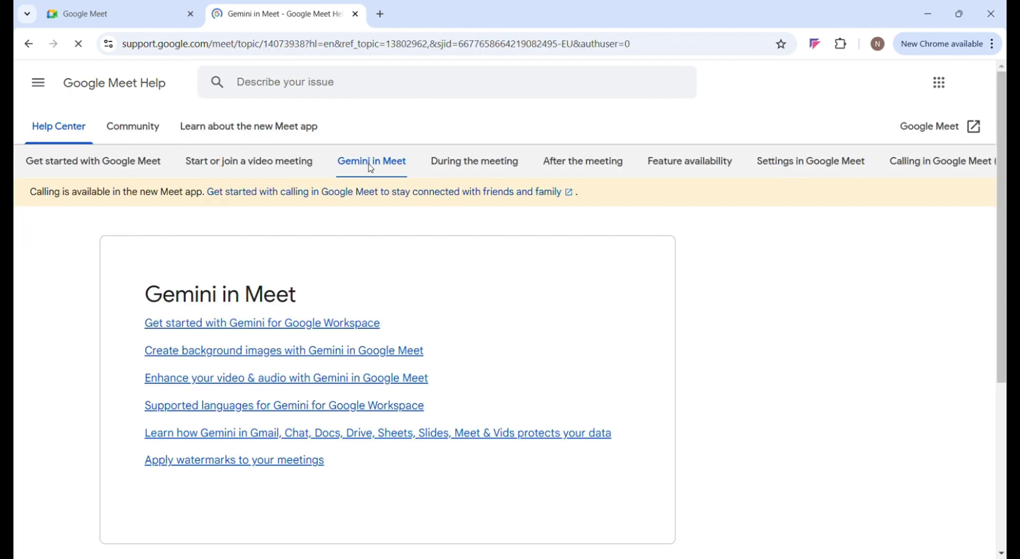
{"action": "scroll", "coordinate": [567, 338], "scroll_direction": "down", "scroll_amount": 1}
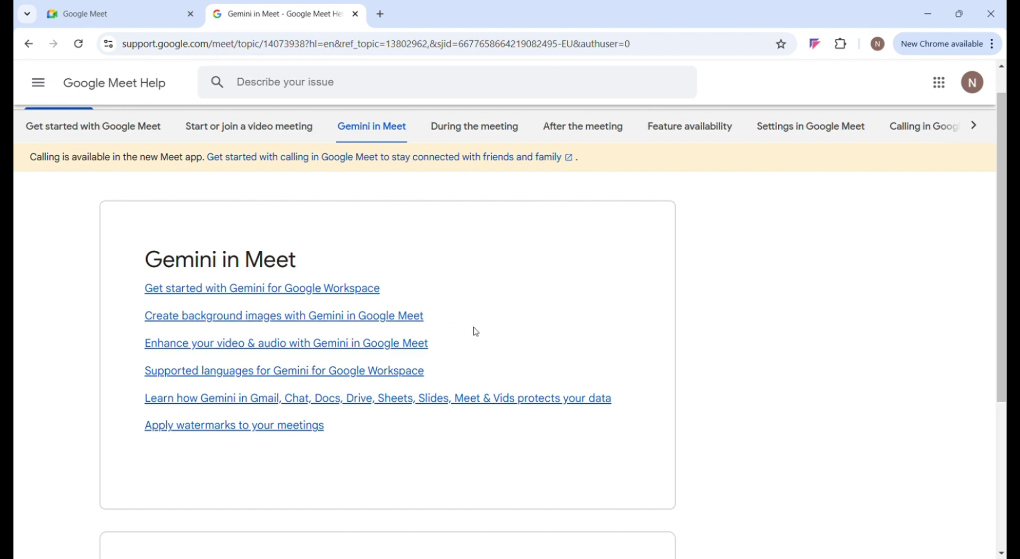
{"action": "scroll", "coordinate": [476, 332], "scroll_direction": "down", "scroll_amount": 1}
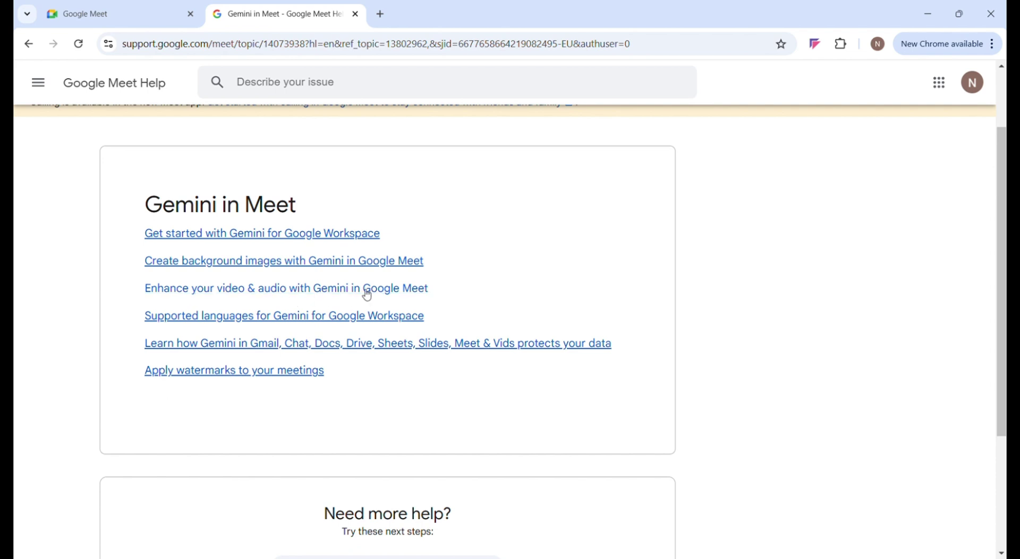
{"action": "scroll", "coordinate": [484, 299], "scroll_direction": "up", "scroll_amount": 2}
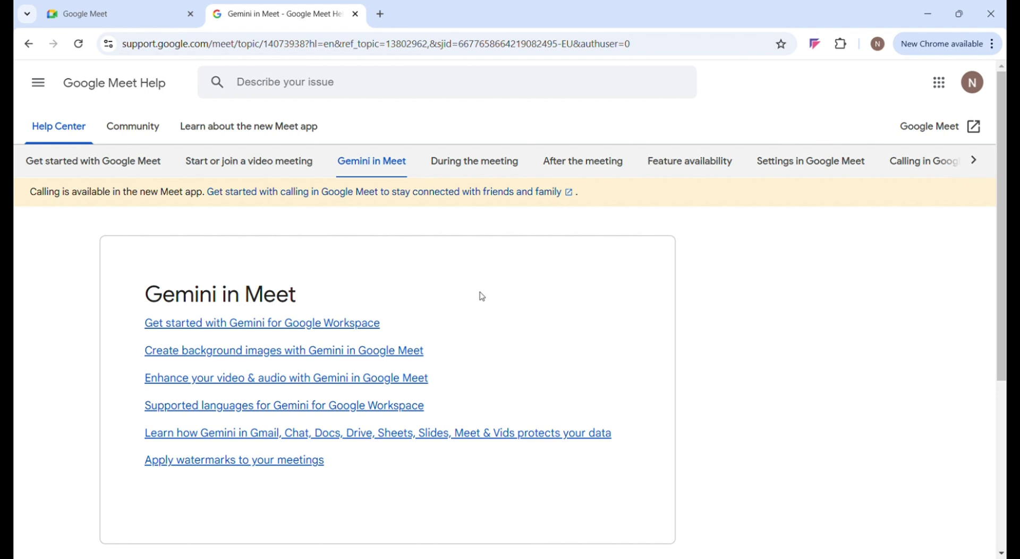
Close the Gemini in Meet help tab and open Training from Meet's support menu.
{"action": "key", "text": "ctrl+w"}
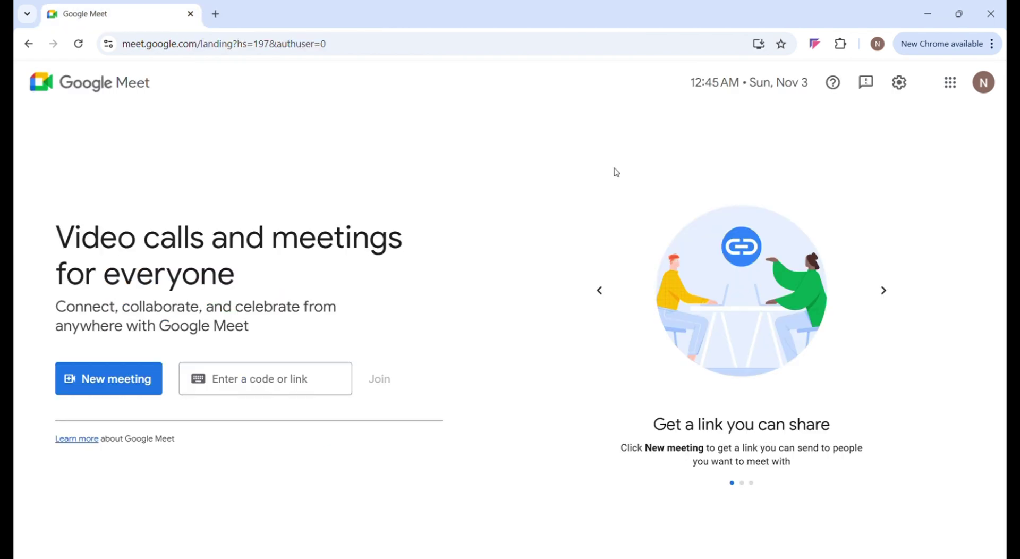
{"action": "left_click", "coordinate": [837, 92]}
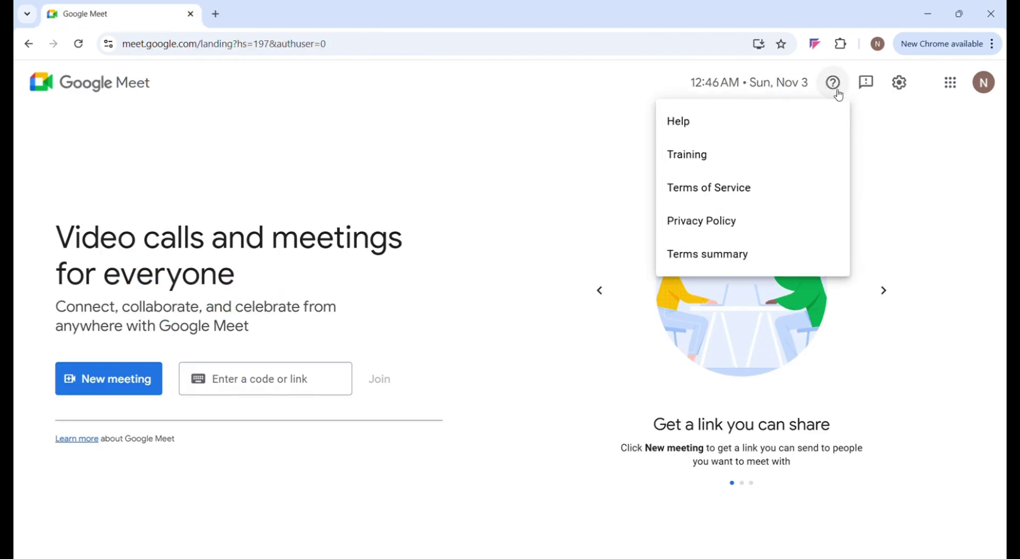
{"action": "left_click", "coordinate": [696, 168]}
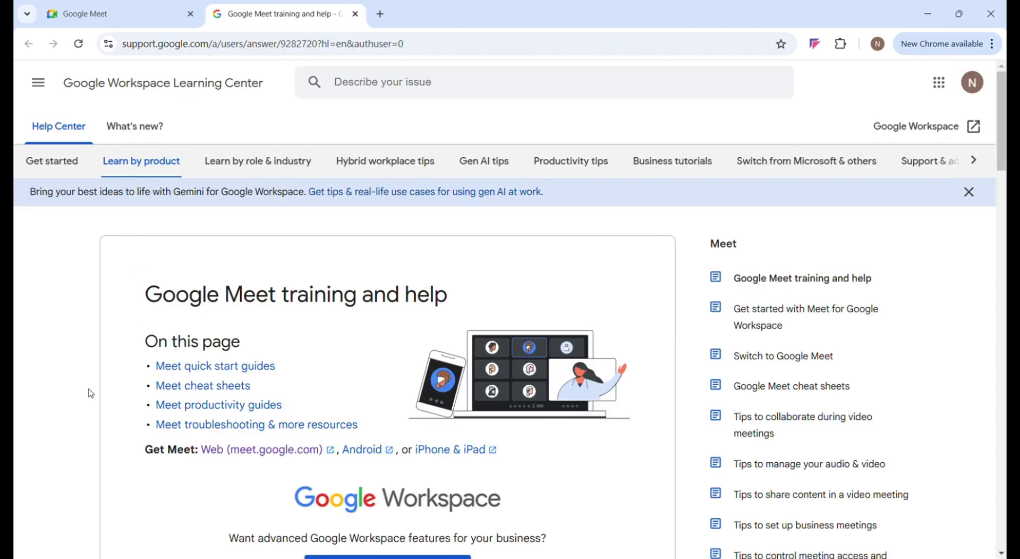
Scroll through the Google Meet training and help page, then return to its top.
{"action": "scroll", "coordinate": [90, 393], "scroll_direction": "down", "scroll_amount": 5}
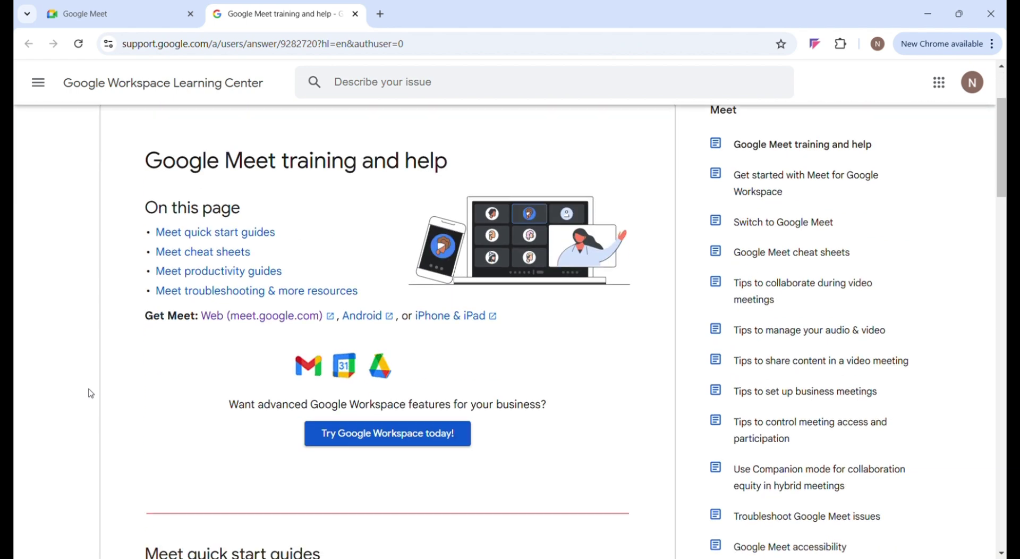
{"action": "scroll", "coordinate": [90, 393], "scroll_direction": "down", "scroll_amount": 3}
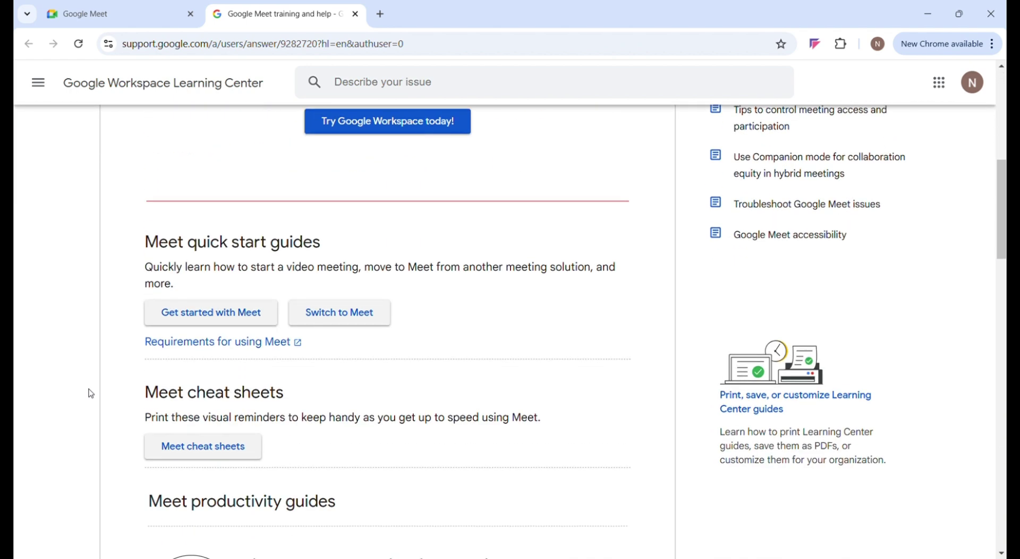
{"action": "scroll", "coordinate": [83, 296], "scroll_direction": "down", "scroll_amount": 5}
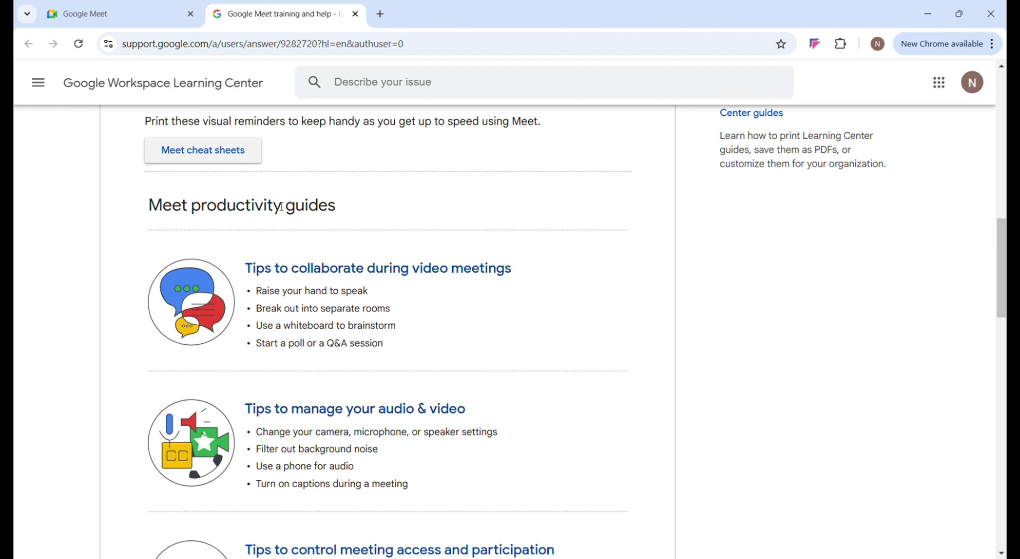
{"action": "scroll", "coordinate": [90, 283], "scroll_direction": "down", "scroll_amount": 1}
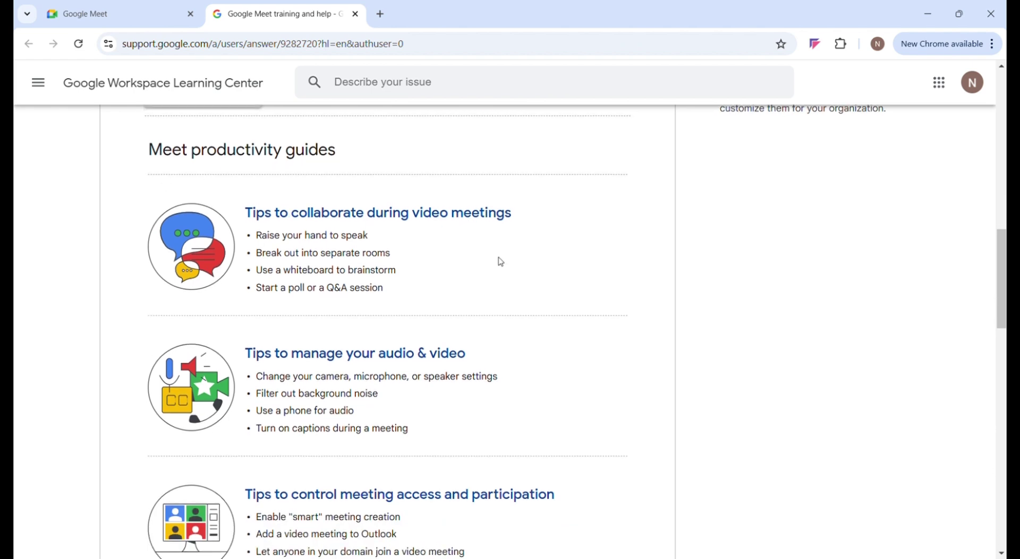
{"action": "scroll", "coordinate": [501, 261], "scroll_direction": "down", "scroll_amount": 3}
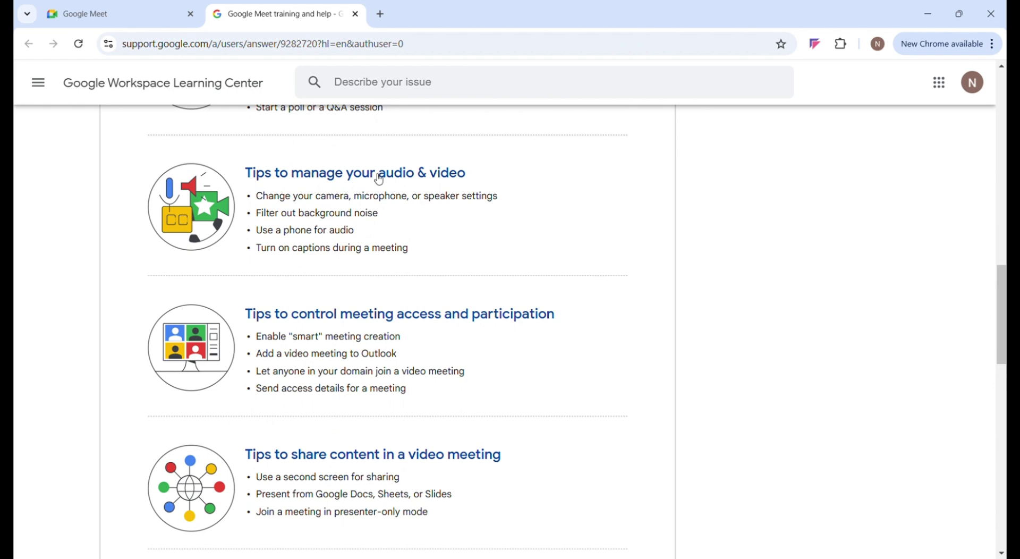
{"action": "scroll", "coordinate": [513, 244], "scroll_direction": "down", "scroll_amount": 1}
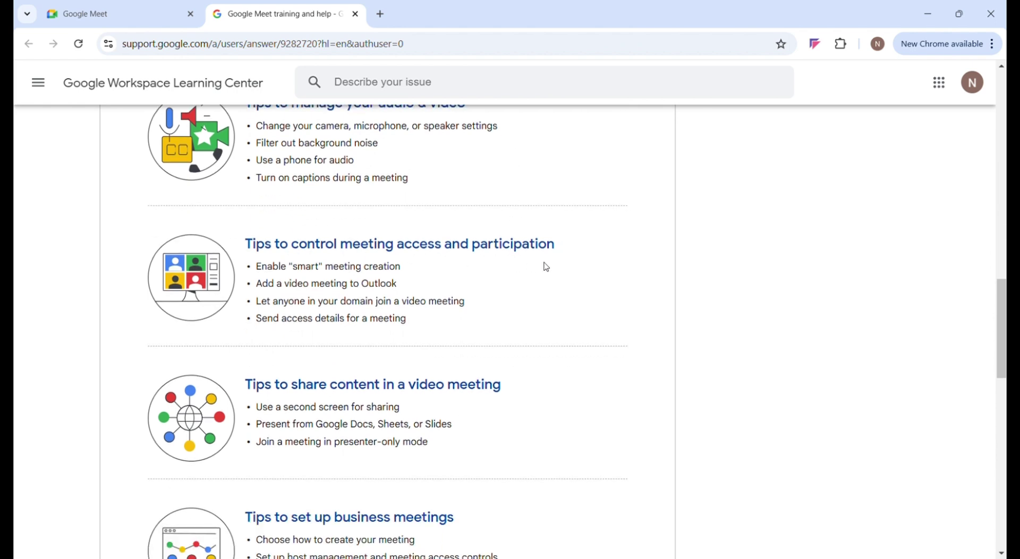
{"action": "scroll", "coordinate": [569, 274], "scroll_direction": "down", "scroll_amount": 3}
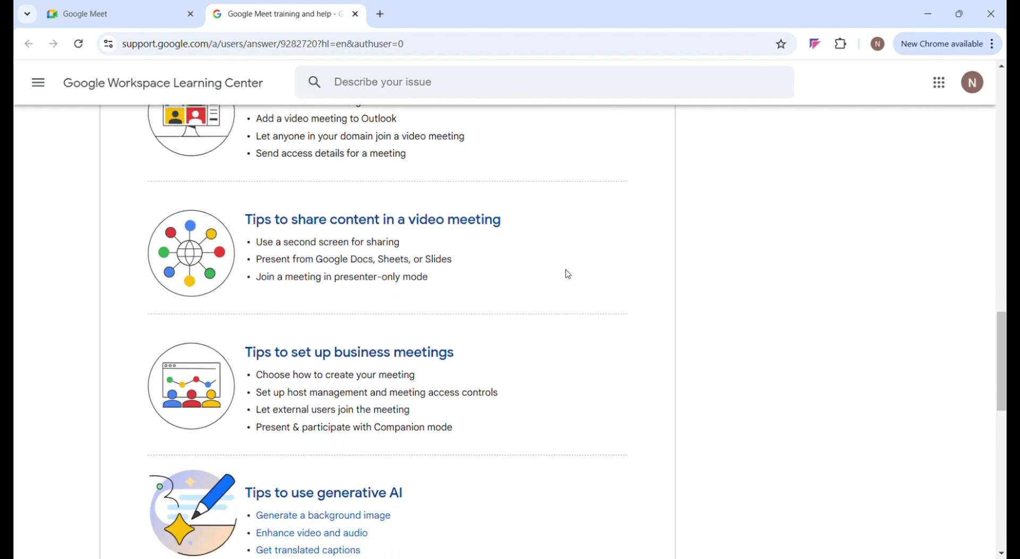
{"action": "scroll", "coordinate": [569, 274], "scroll_direction": "down", "scroll_amount": 2}
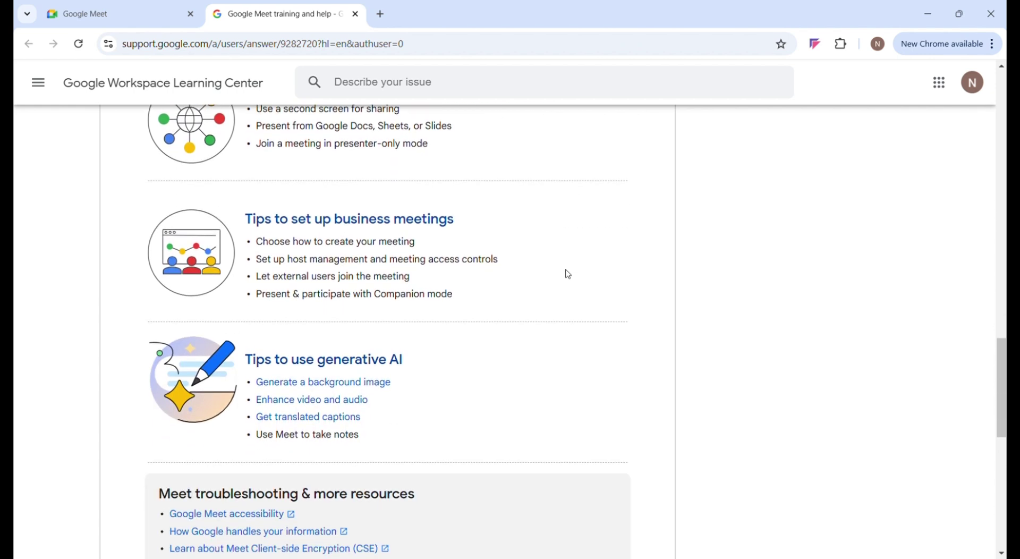
{"action": "scroll", "coordinate": [569, 274], "scroll_direction": "down", "scroll_amount": 2}
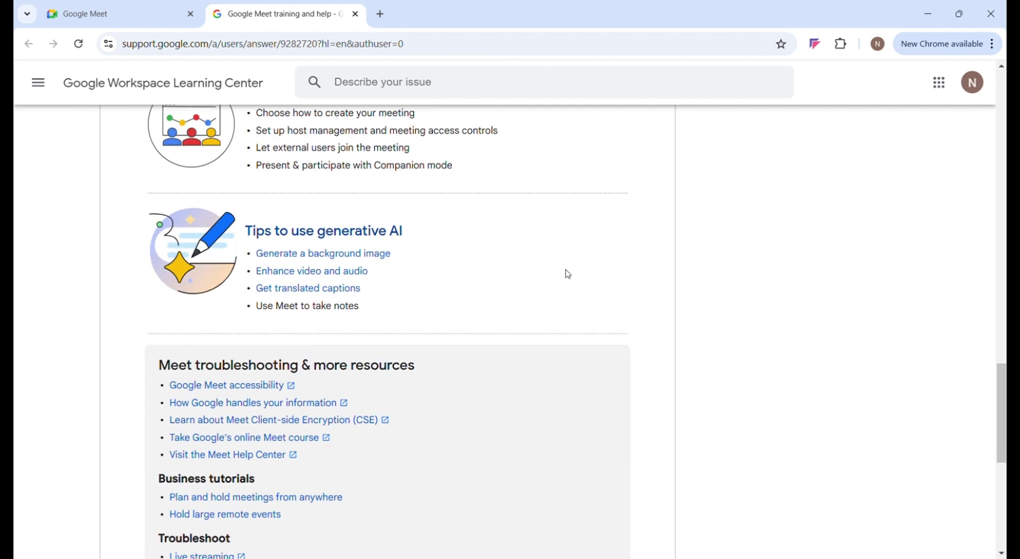
{"action": "scroll", "coordinate": [568, 274], "scroll_direction": "down", "scroll_amount": 2}
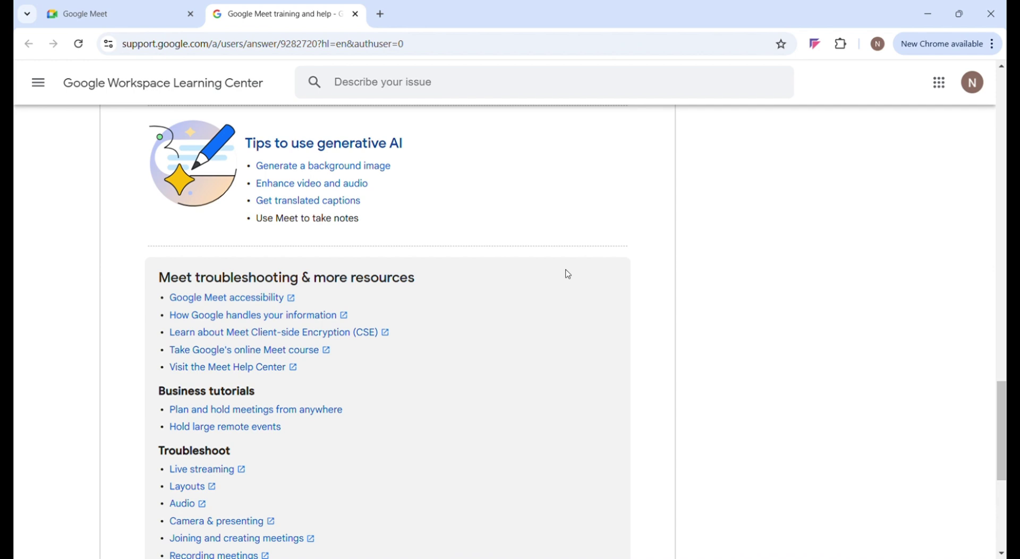
{"action": "key", "text": "Home"}
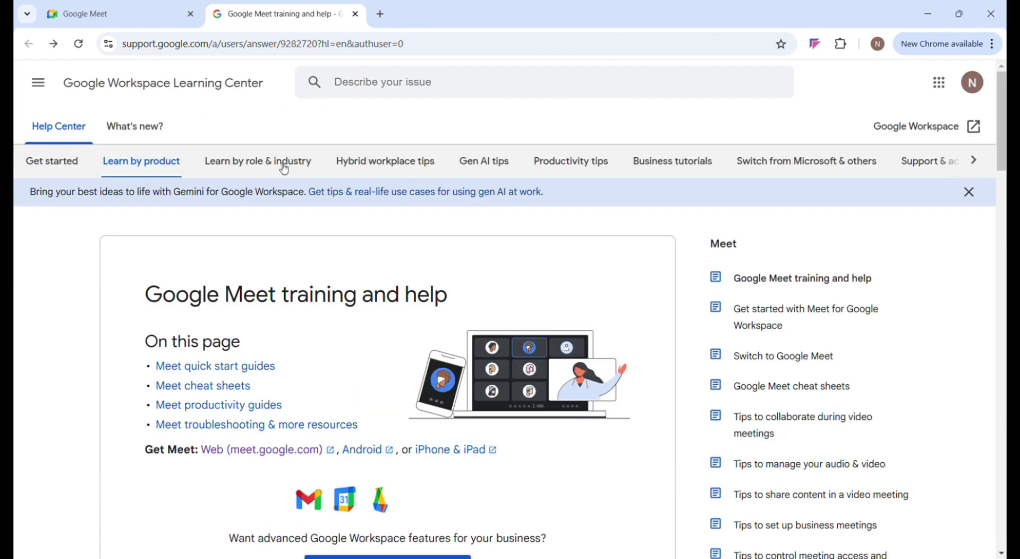
Open Tips for human resources from the roles and industries list and read through it.
{"action": "left_click", "coordinate": [285, 169]}
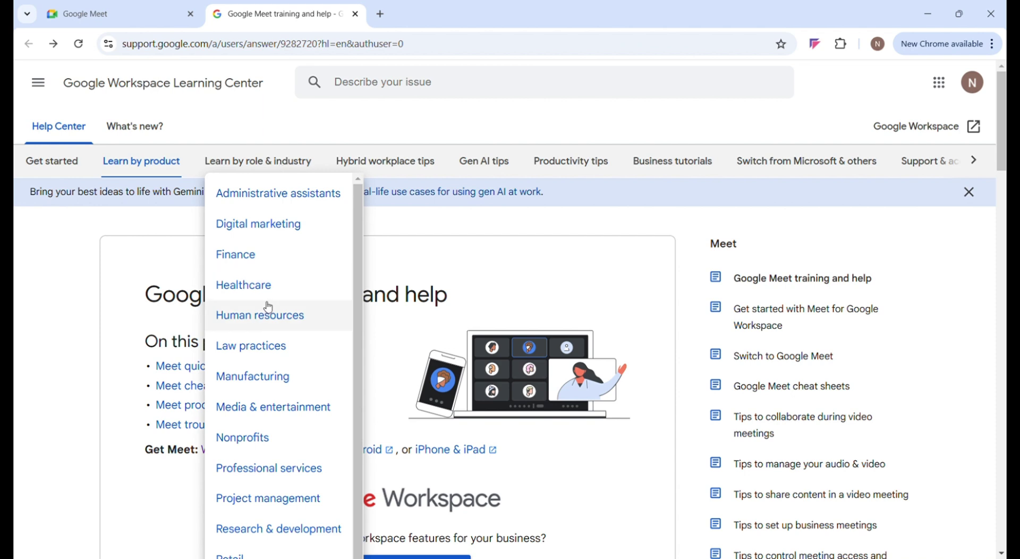
{"action": "left_click", "coordinate": [299, 324]}
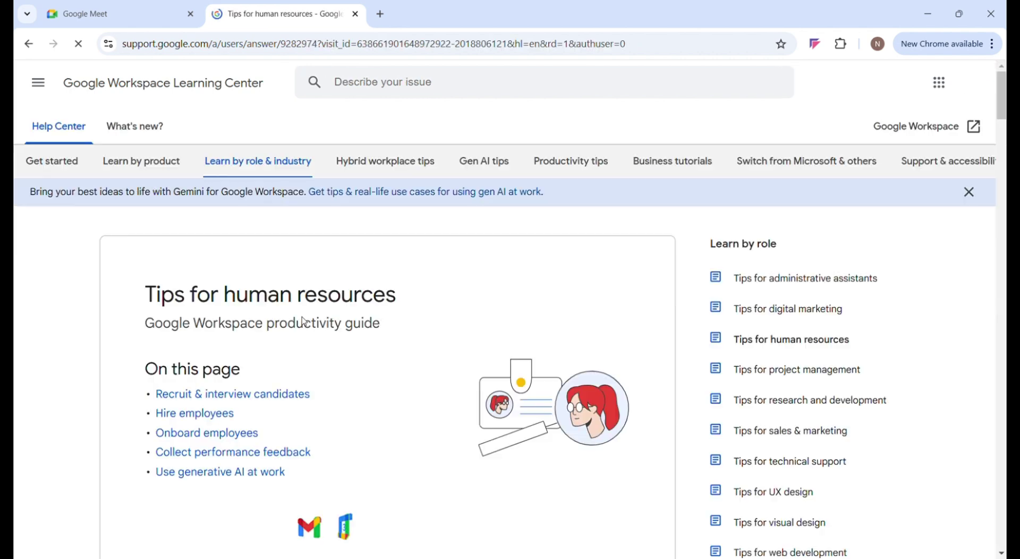
{"action": "scroll", "coordinate": [408, 349], "scroll_direction": "down", "scroll_amount": 2}
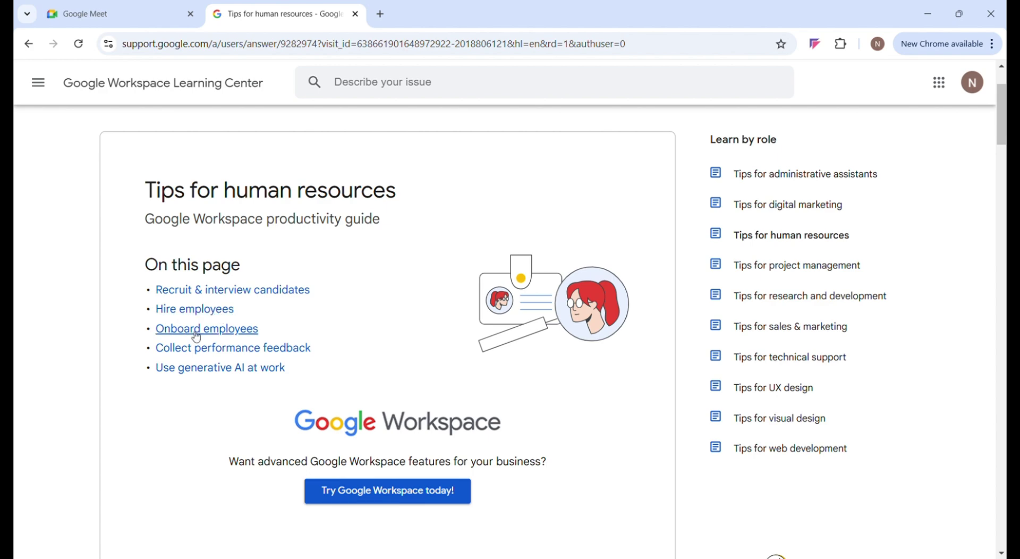
{"action": "scroll", "coordinate": [157, 429], "scroll_direction": "down", "scroll_amount": 6}
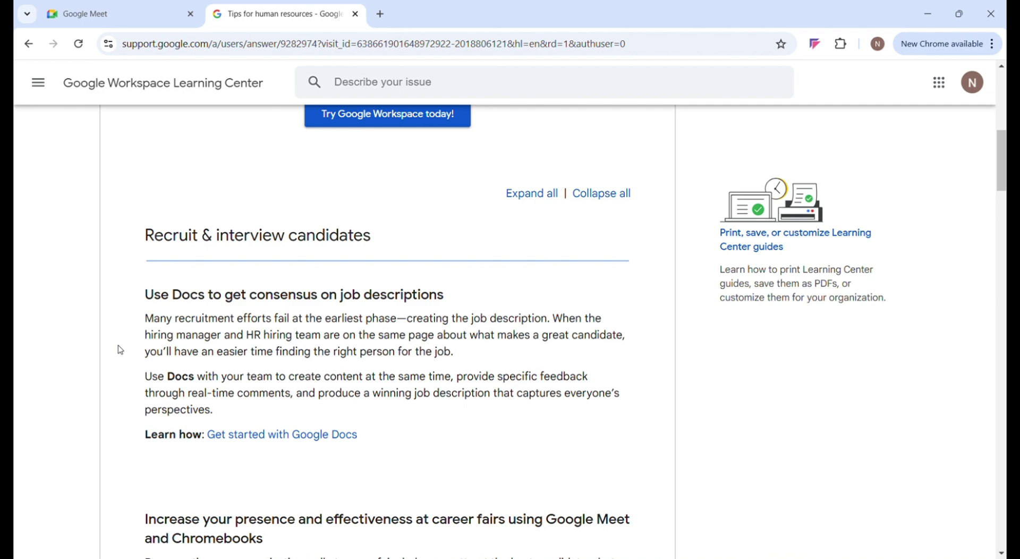
{"action": "scroll", "coordinate": [121, 350], "scroll_direction": "down", "scroll_amount": 10}
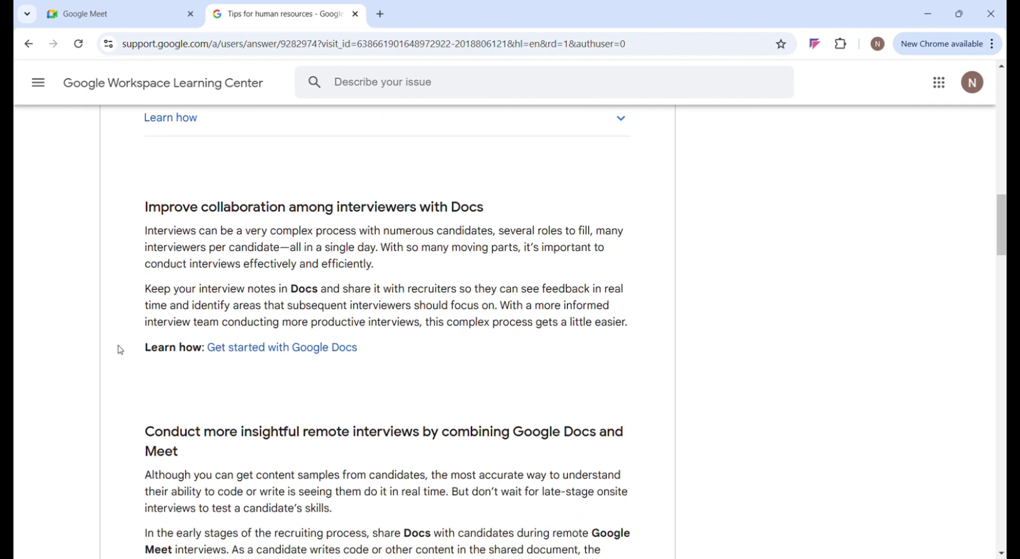
{"action": "scroll", "coordinate": [121, 351], "scroll_direction": "down", "scroll_amount": 9}
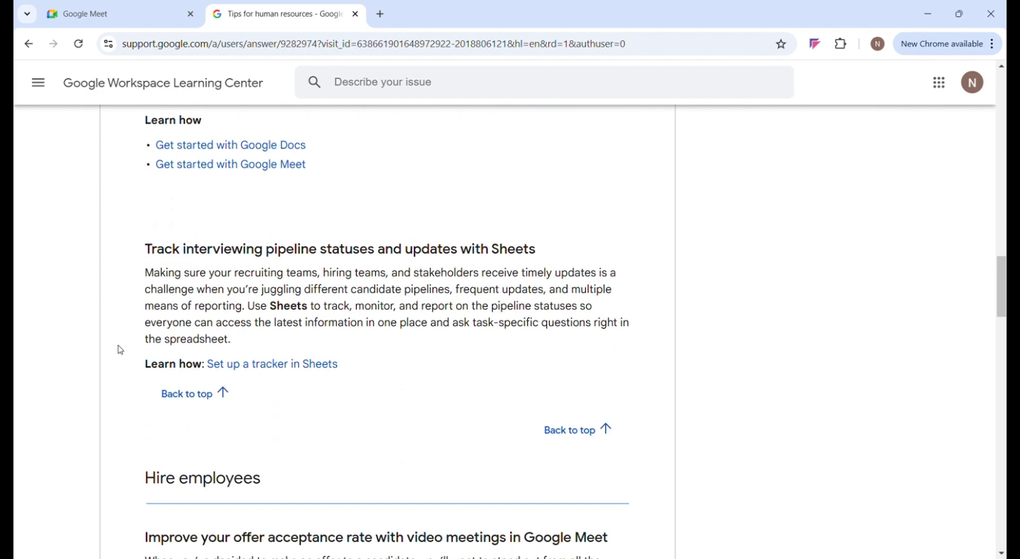
{"action": "scroll", "coordinate": [120, 350], "scroll_direction": "down", "scroll_amount": 6}
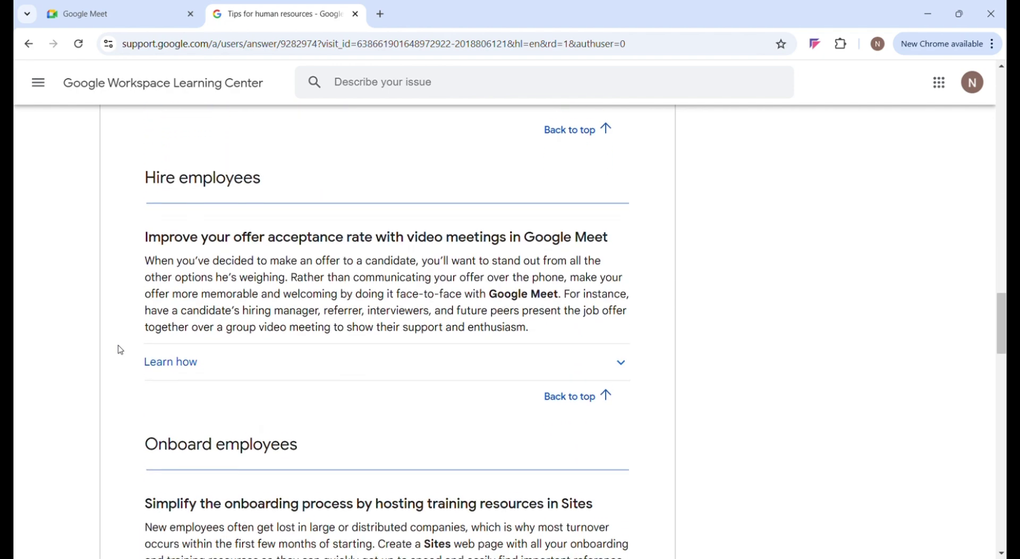
{"action": "scroll", "coordinate": [121, 350], "scroll_direction": "up", "scroll_amount": 20}
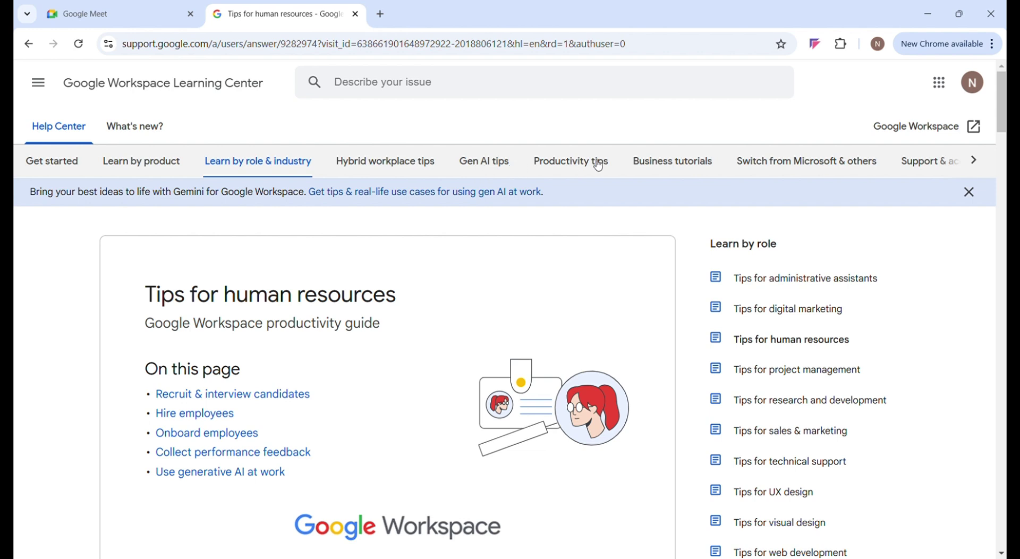
Open and dismiss the Business tutorials list, then return to the Google Meet tab.
{"action": "left_click", "coordinate": [681, 165]}
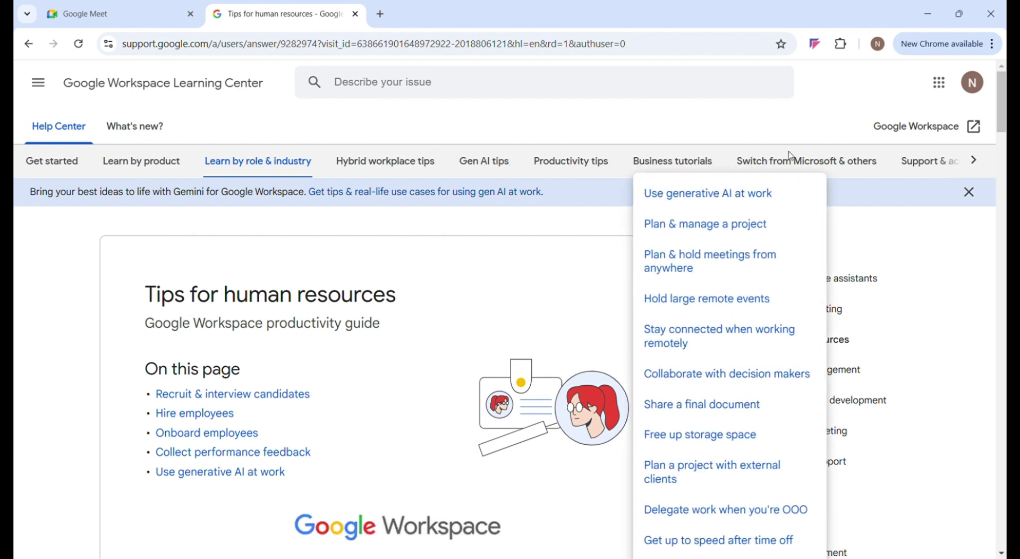
{"action": "left_click", "coordinate": [981, 164]}
{"action": "left_click", "coordinate": [981, 165]}
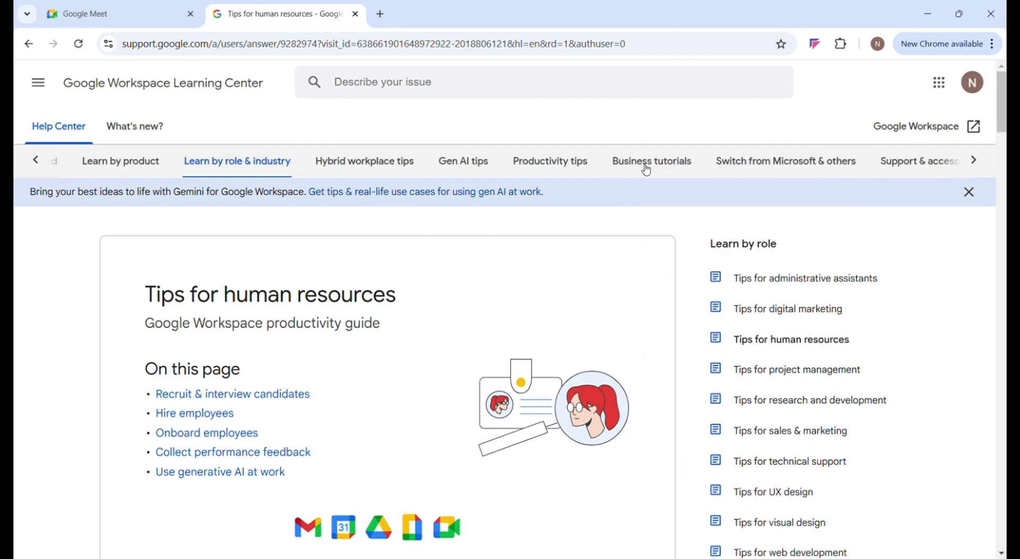
{"action": "mouse_move", "coordinate": [647, 169]}
{"action": "key", "text": "ctrl+shift+Tab"}
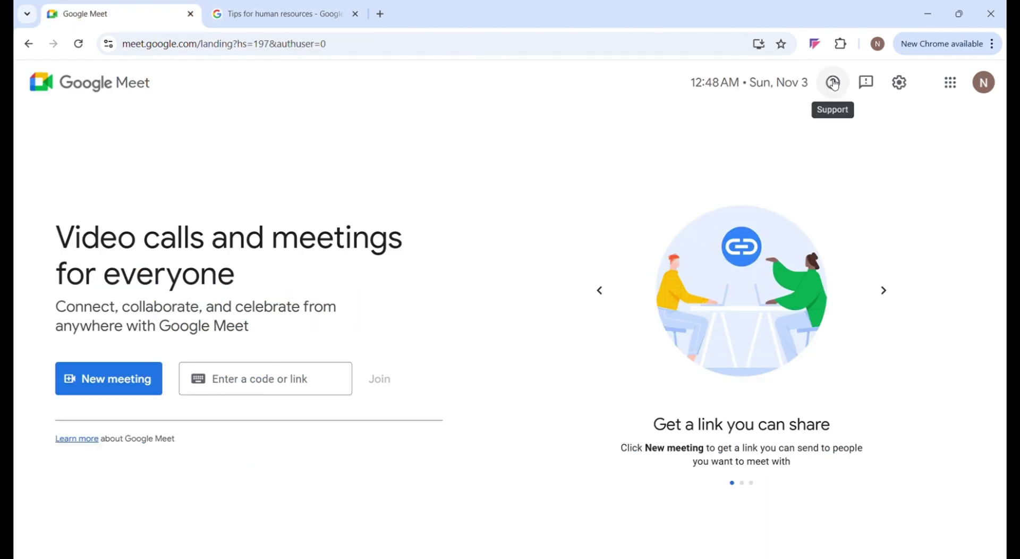
{"action": "left_click", "coordinate": [835, 84]}
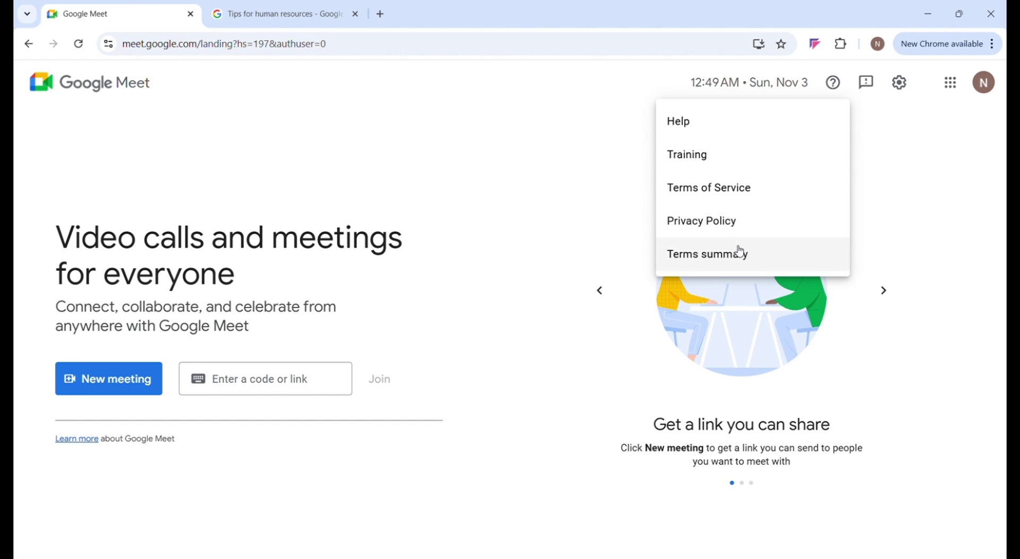
{"action": "left_click", "coordinate": [906, 157]}
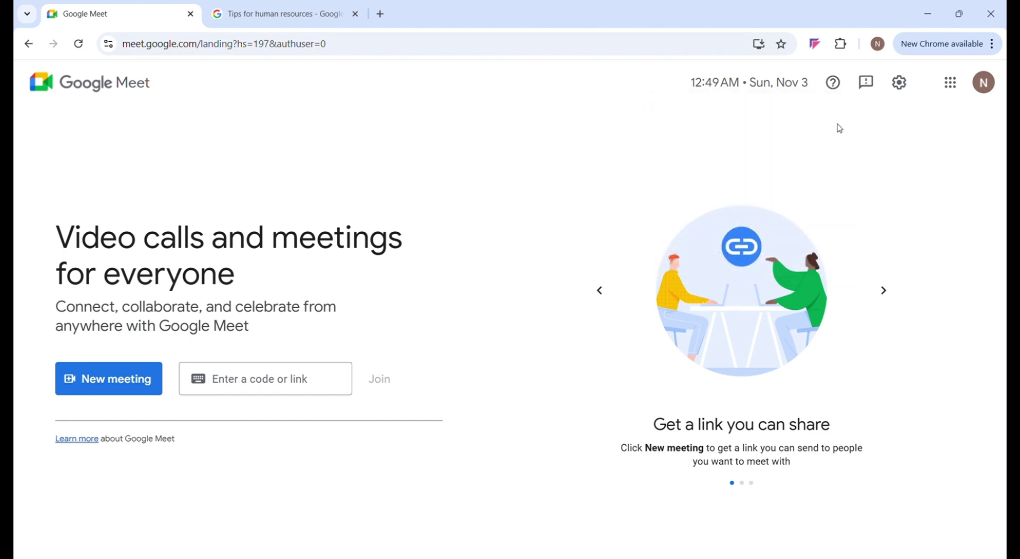
{"action": "left_click", "coordinate": [872, 91]}
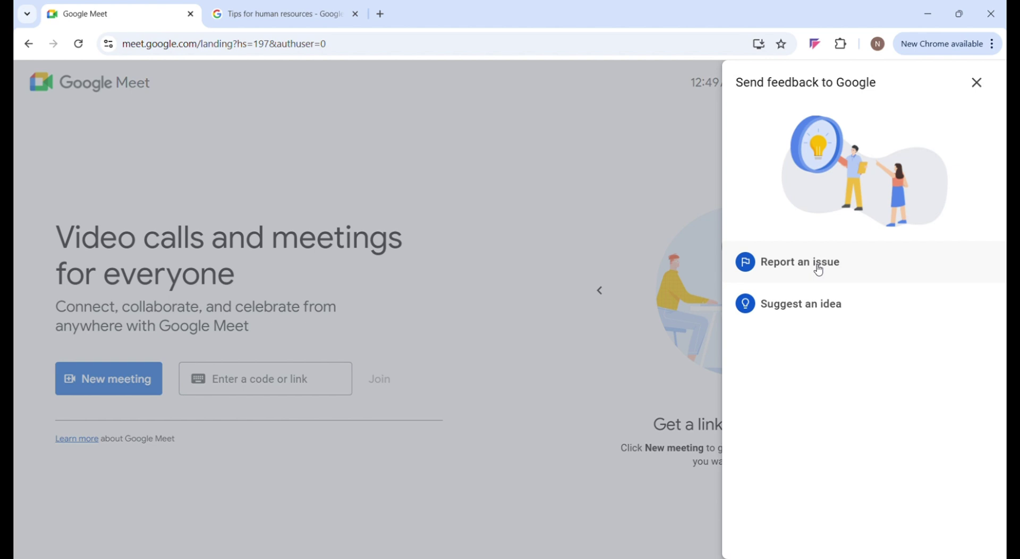
{"action": "left_click", "coordinate": [807, 316]}
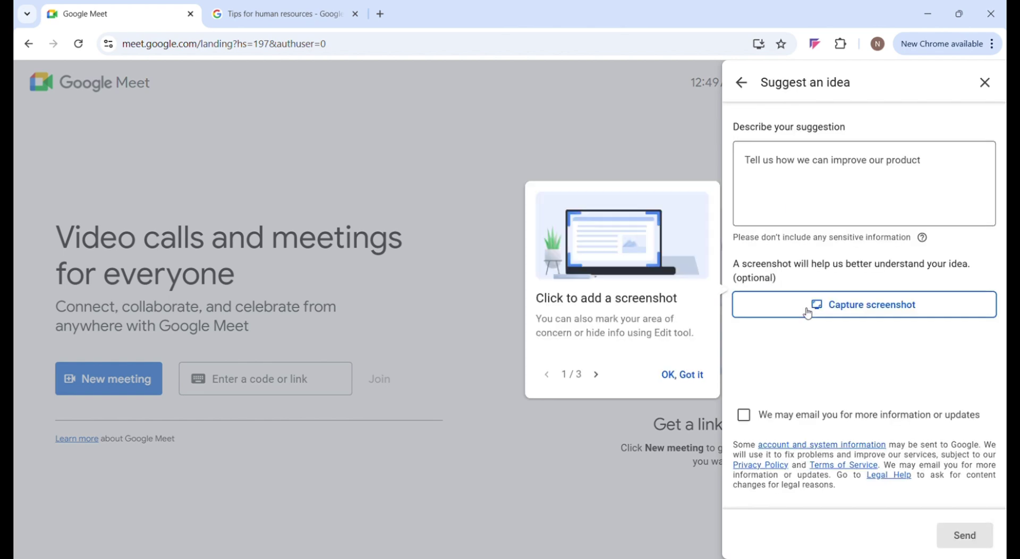
{"action": "key", "text": "Escape"}
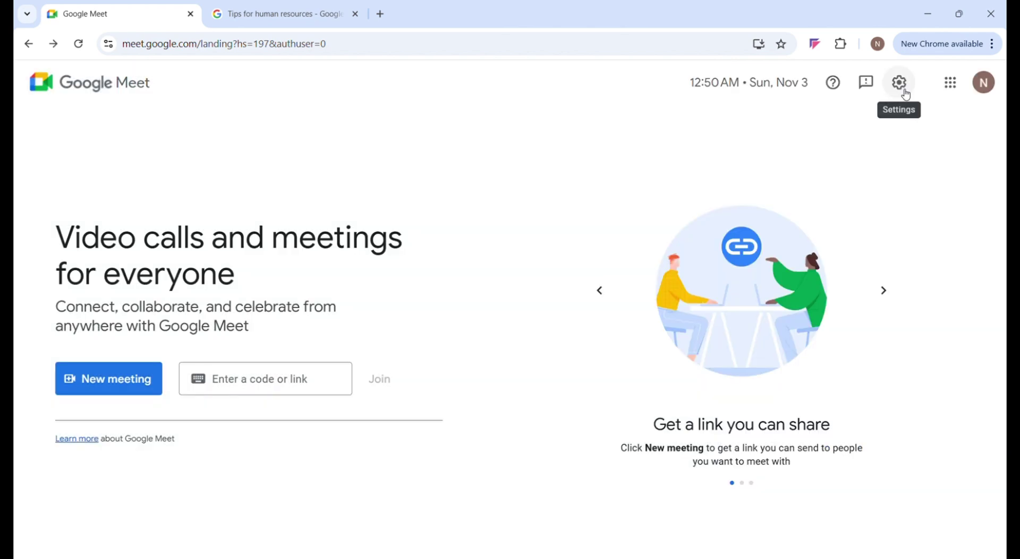
Check the microphone and speaker lists in Meet settings unchanged, then view Video settings.
{"action": "left_click", "coordinate": [901, 82]}
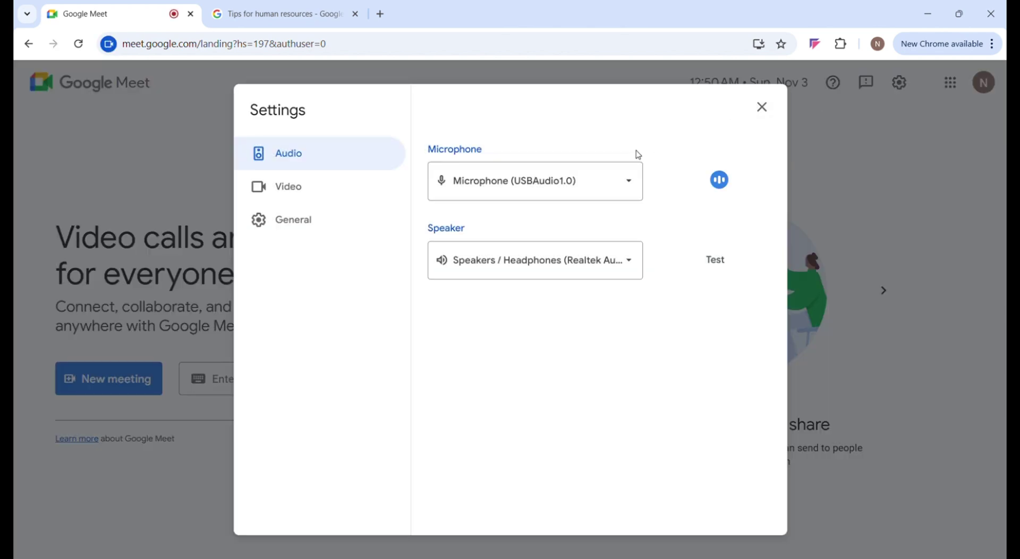
{"action": "left_click", "coordinate": [638, 189]}
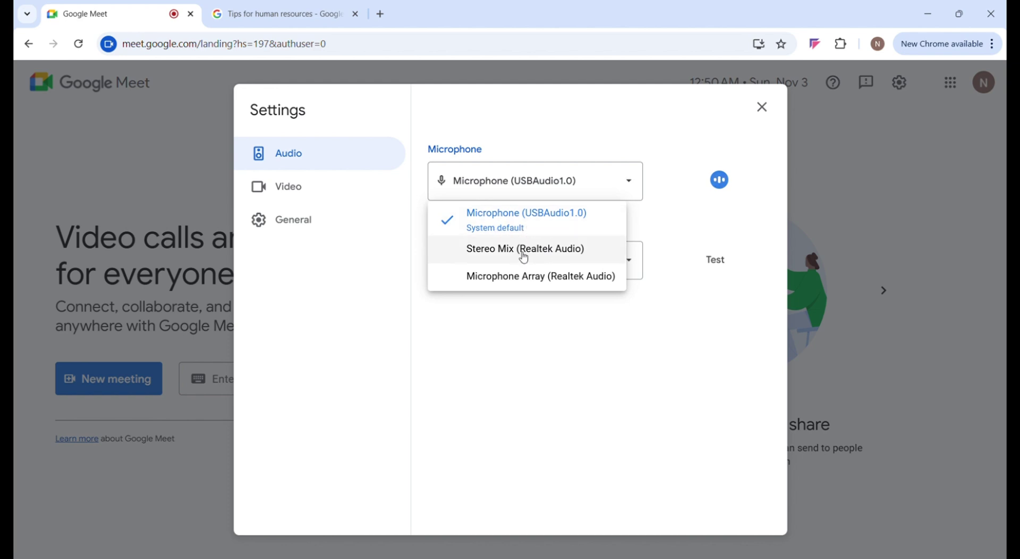
{"action": "left_click", "coordinate": [665, 159]}
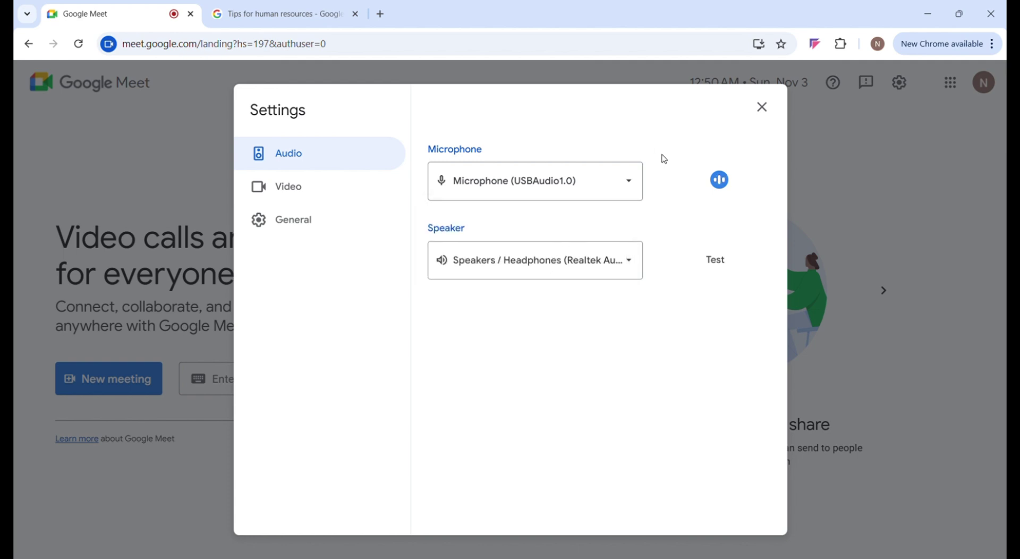
{"action": "left_click", "coordinate": [631, 267]}
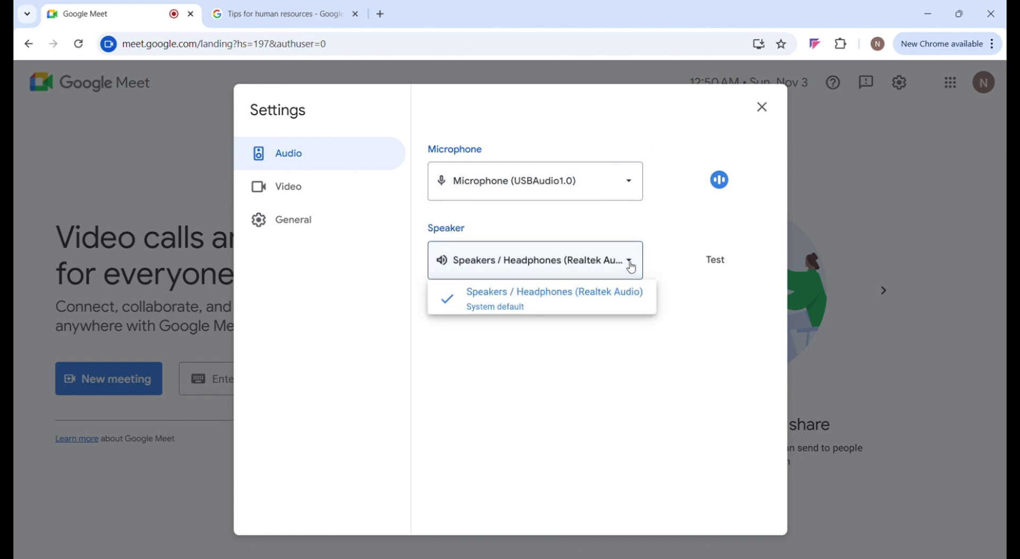
{"action": "left_click", "coordinate": [645, 228]}
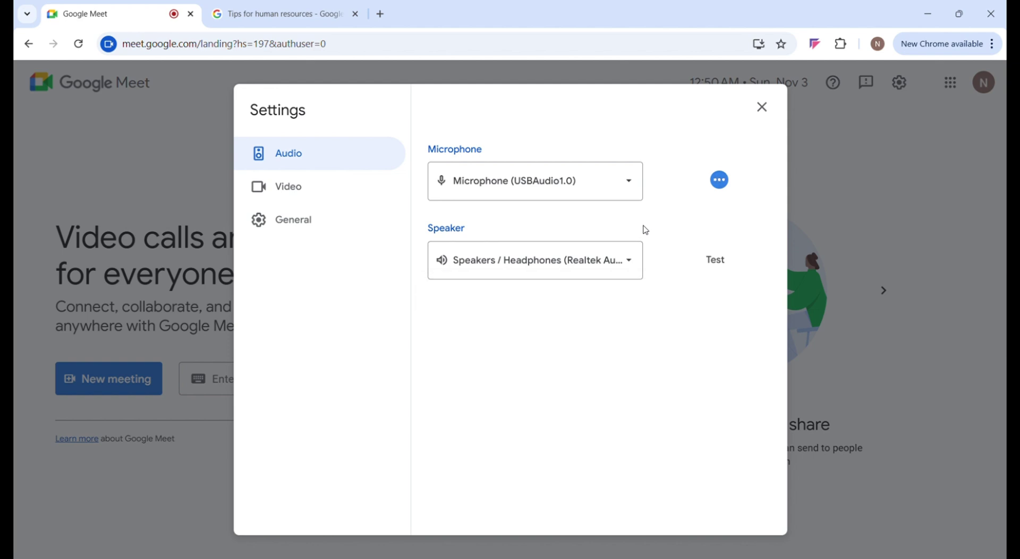
{"action": "left_click", "coordinate": [362, 194]}
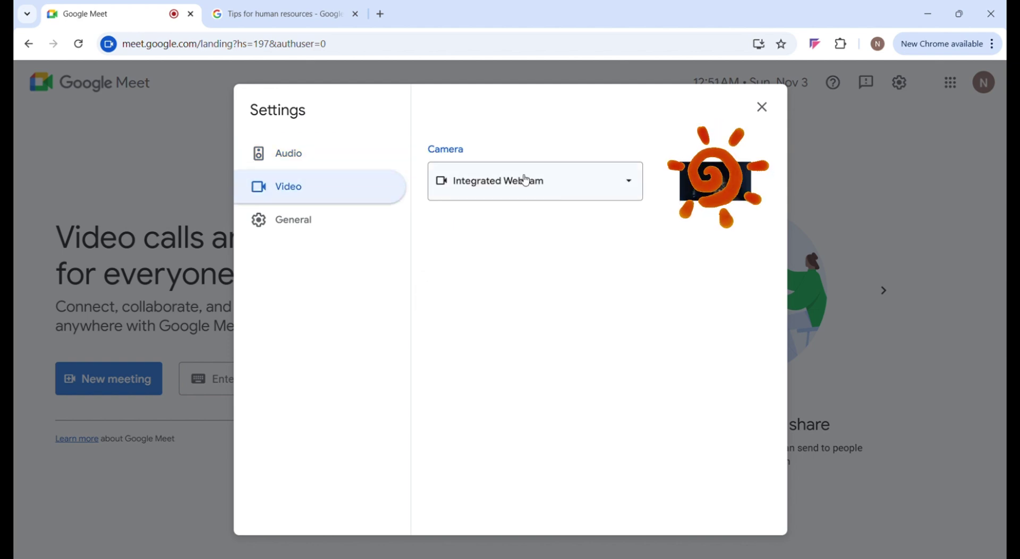
Keep Integrated Webcam as camera, turn on desktop notifications under General, and close Settings.
{"action": "left_click", "coordinate": [636, 186]}
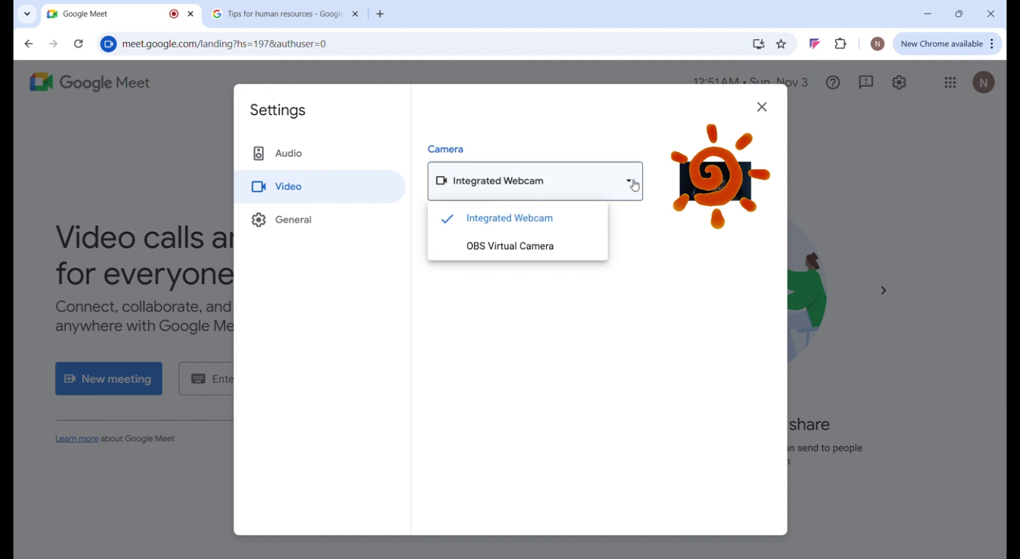
{"action": "left_click", "coordinate": [546, 222]}
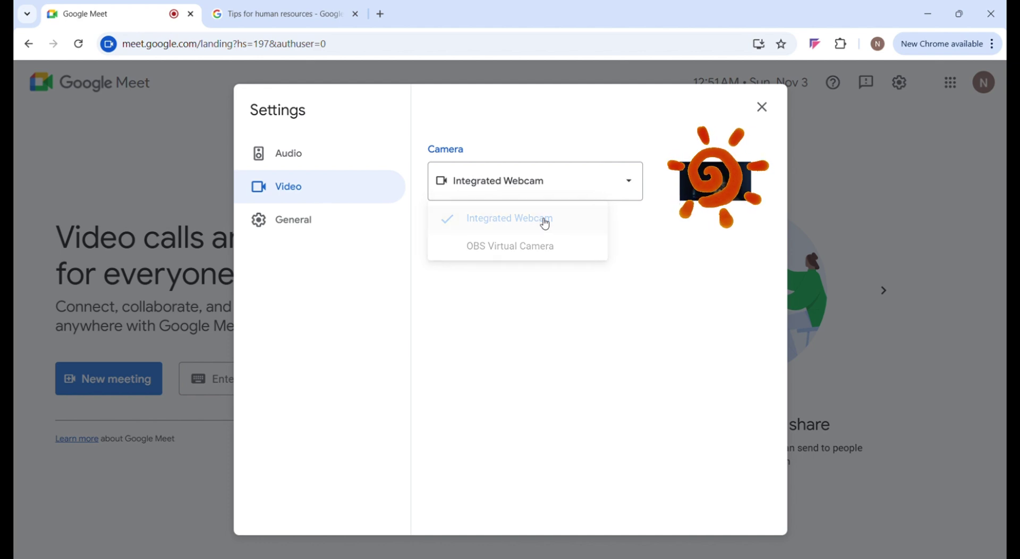
{"action": "left_click", "coordinate": [342, 226]}
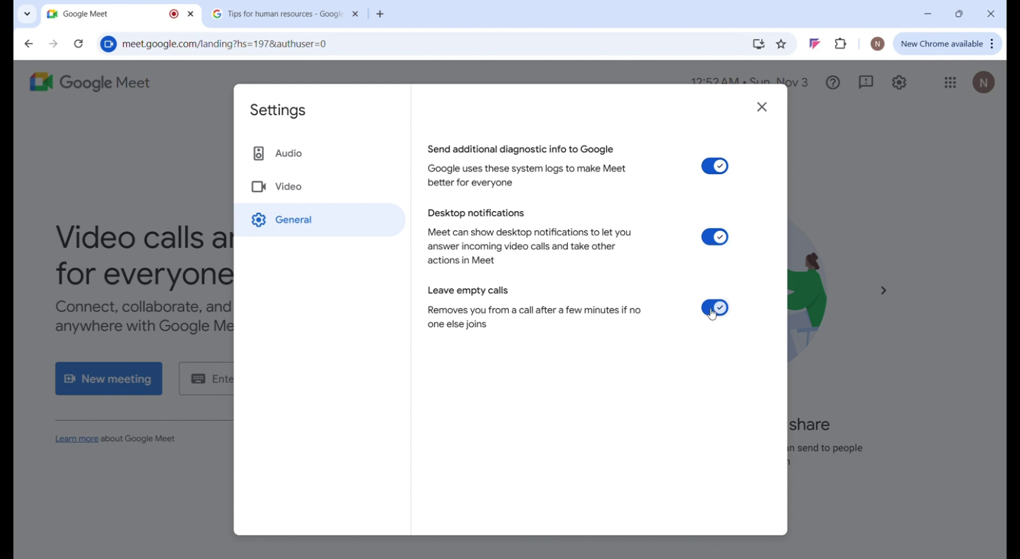
{"action": "left_click", "coordinate": [723, 240]}
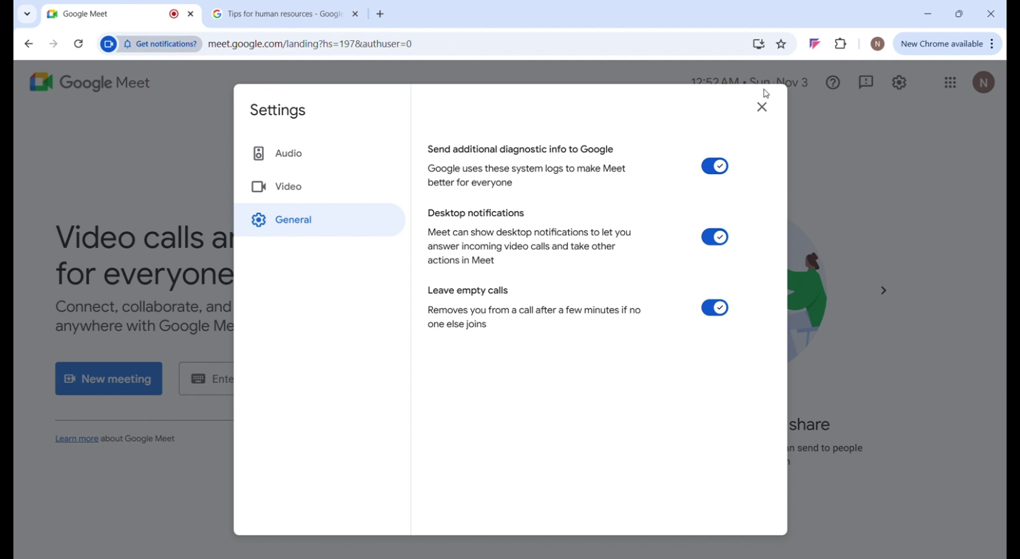
{"action": "left_click", "coordinate": [763, 107]}
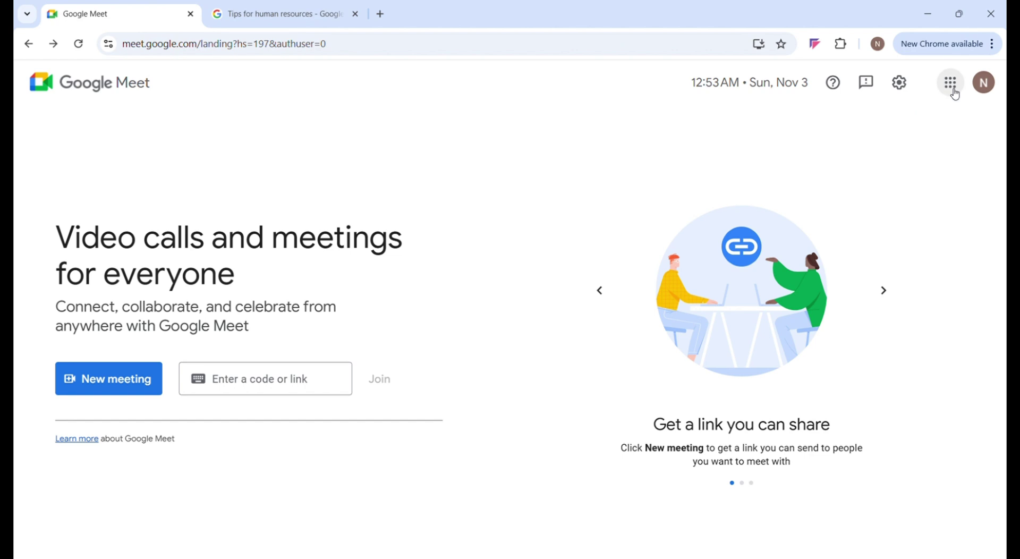
Browse and close the Google apps grid, then show the New meeting choices.
{"action": "left_click", "coordinate": [952, 86]}
{"action": "scroll", "coordinate": [931, 253], "scroll_direction": "down", "scroll_amount": 10}
{"action": "scroll", "coordinate": [931, 253], "scroll_direction": "down", "scroll_amount": 3}
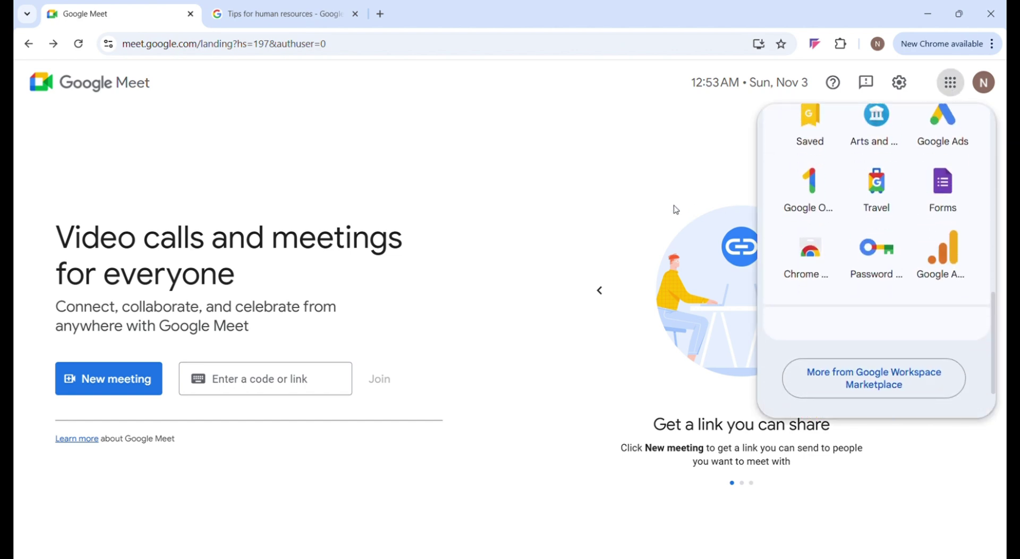
{"action": "left_click", "coordinate": [676, 209]}
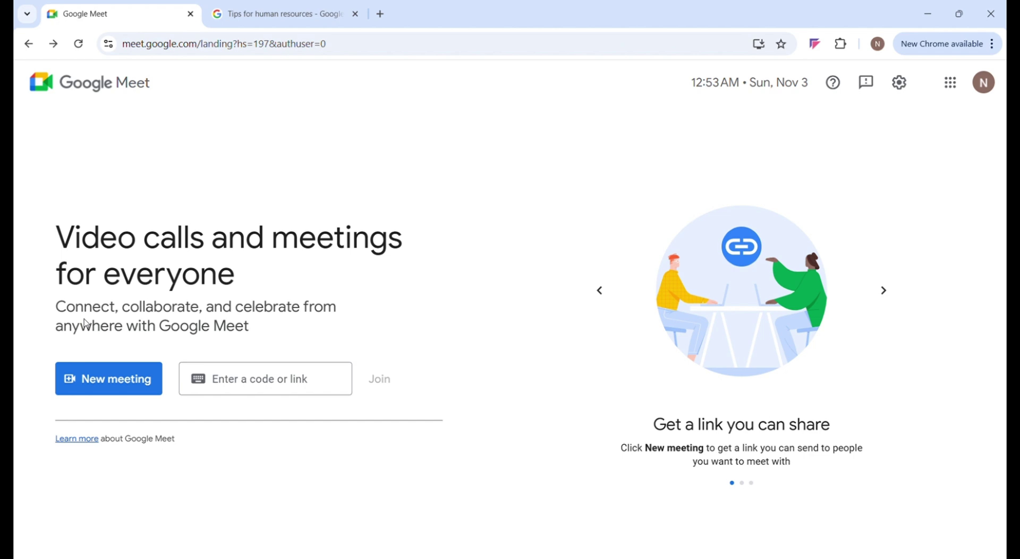
{"action": "left_click", "coordinate": [103, 383]}
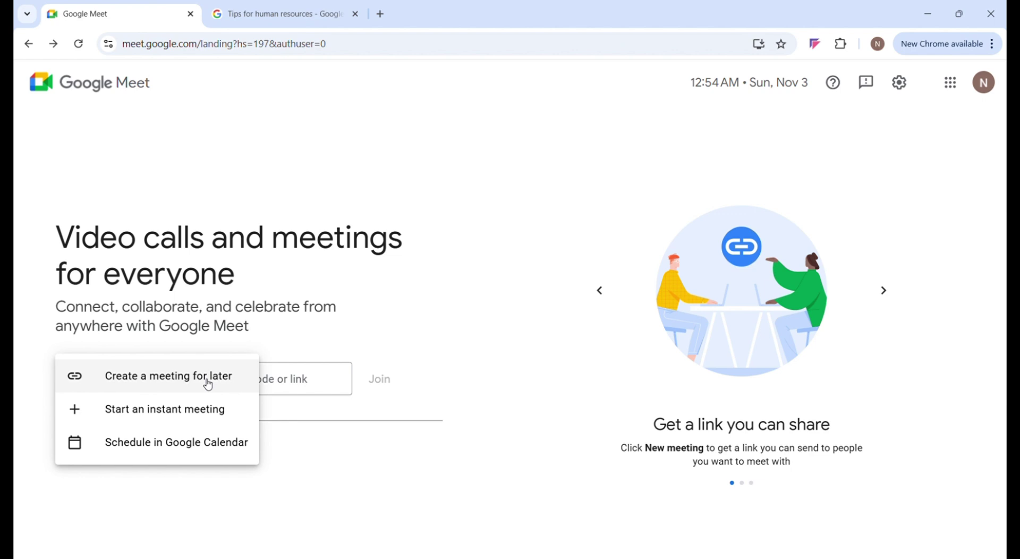
Create a meeting link for later, then start an instant meeting and dismiss its ready card.
{"action": "left_click", "coordinate": [173, 379]}
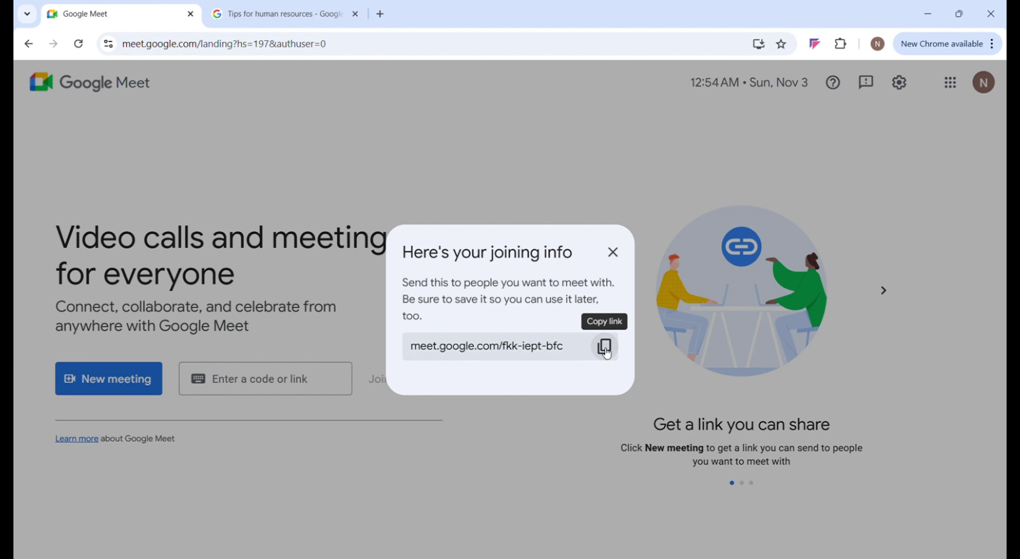
{"action": "left_click", "coordinate": [614, 252]}
{"action": "left_click", "coordinate": [127, 379]}
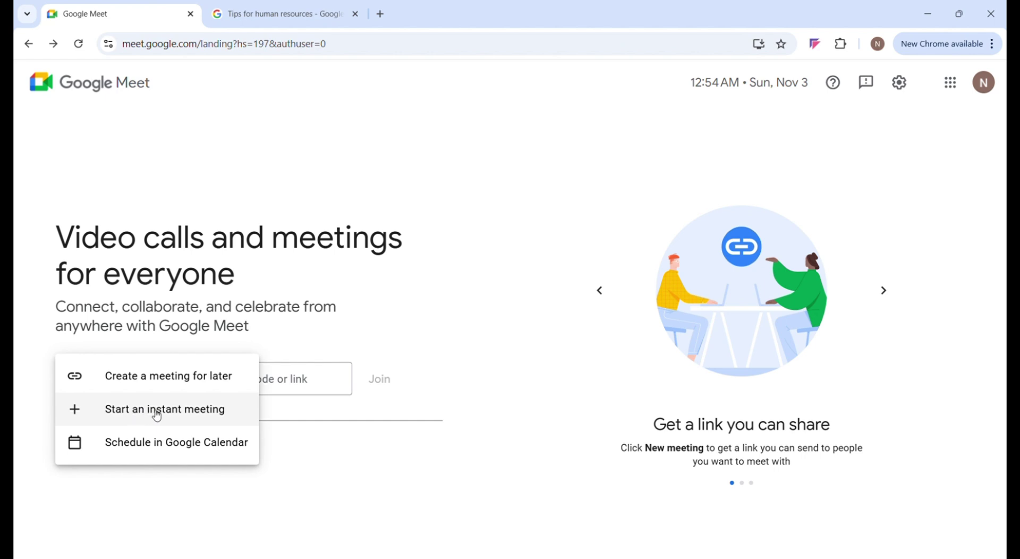
{"action": "left_click", "coordinate": [156, 415]}
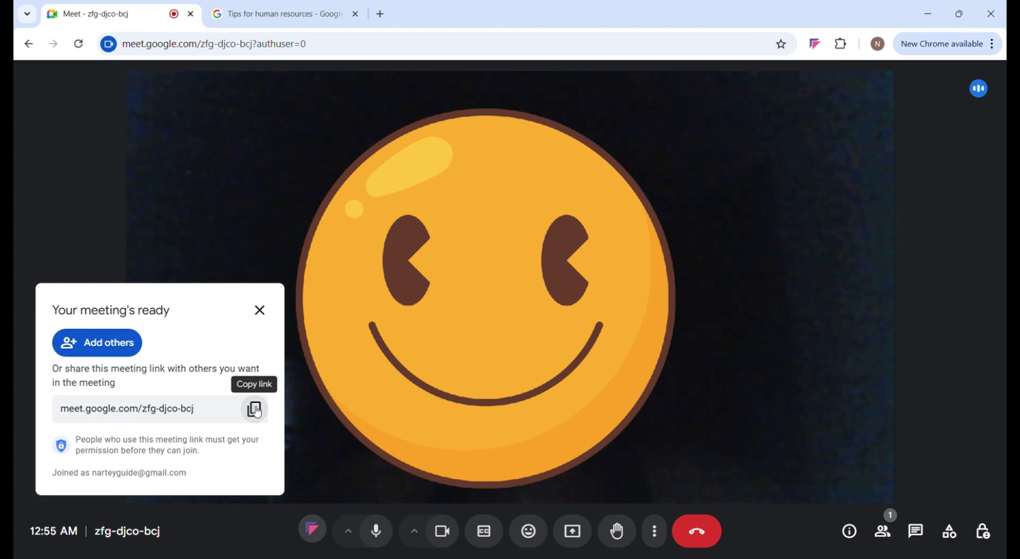
{"action": "left_click", "coordinate": [260, 312]}
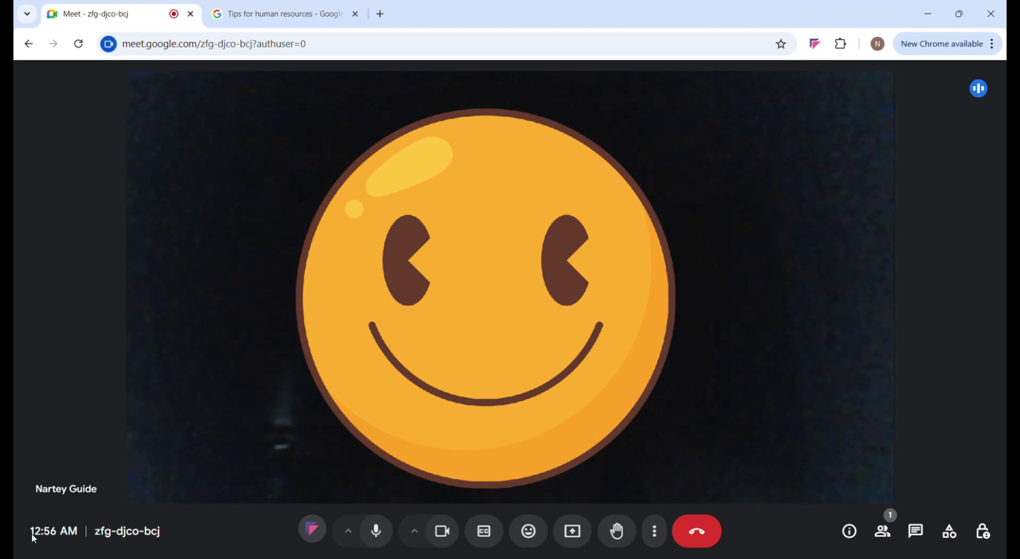